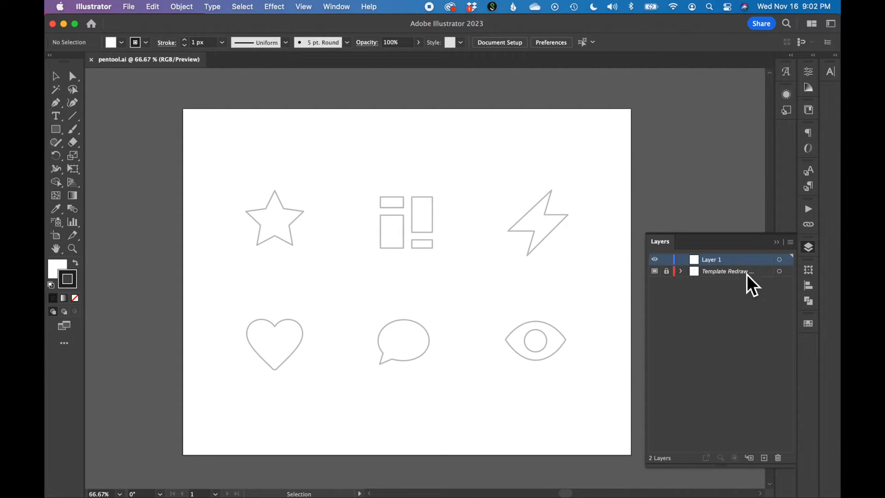
Inspect the contents of the locked Template Redraw layer below Layer 1, and collapse it again
{"action": "left_click", "coordinate": [681, 271]}
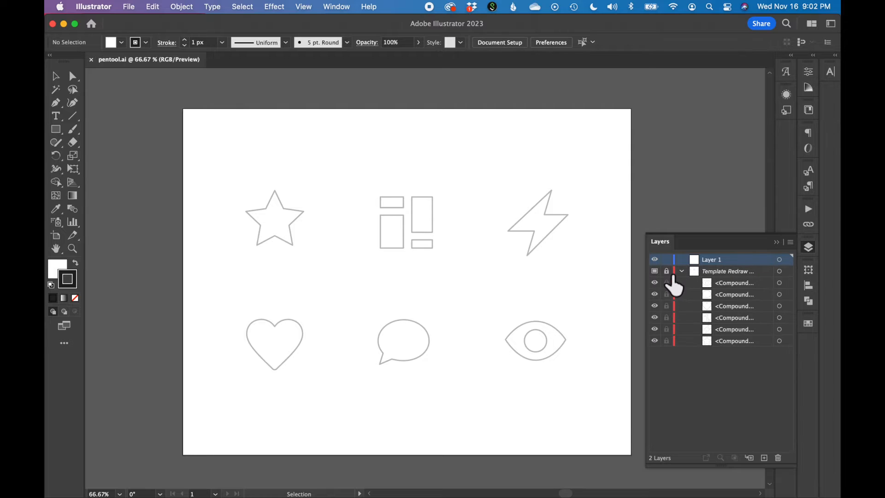
{"action": "left_click", "coordinate": [683, 272]}
{"action": "left_click", "coordinate": [558, 223]}
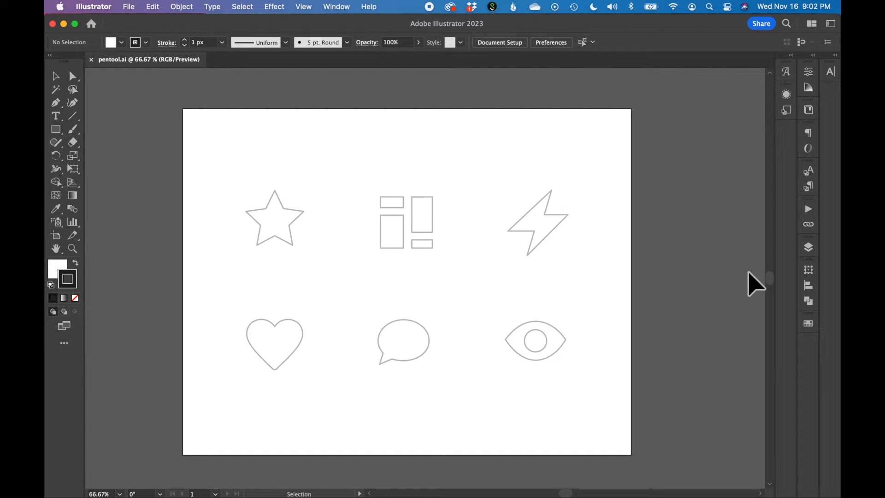
{"action": "left_click", "coordinate": [811, 253]}
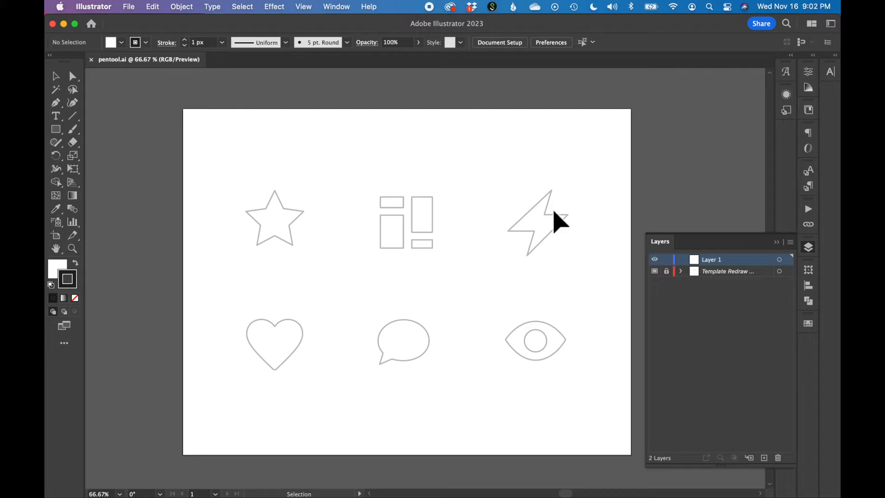
Activate the Pen tool for tracing the star, using no fill and a black stroke
{"action": "left_click", "coordinate": [61, 107]}
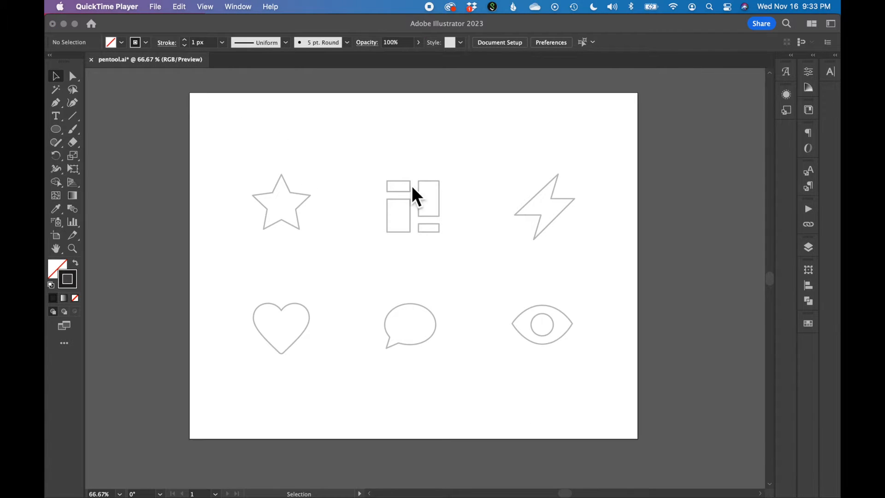
{"action": "left_click", "coordinate": [306, 165]}
{"action": "key", "text": "super+plus"}
{"action": "key", "text": "super+plus"}
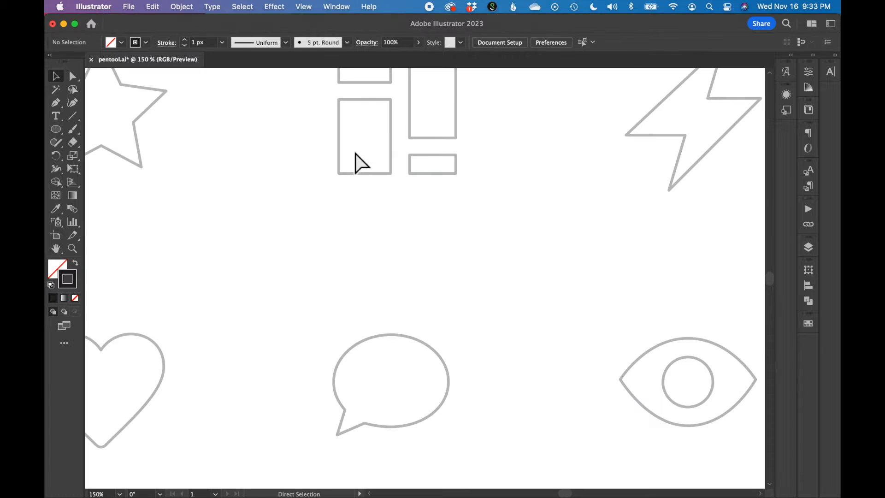
{"action": "scroll", "coordinate": [355, 154], "scroll_direction": "left", "scroll_amount": 5}
{"action": "scroll", "coordinate": [356, 154], "scroll_direction": "up", "scroll_amount": 2}
{"action": "scroll", "coordinate": [361, 162], "scroll_direction": "left", "scroll_amount": 1}
{"action": "key", "text": "super+plus"}
{"action": "key", "text": "super+plus"}
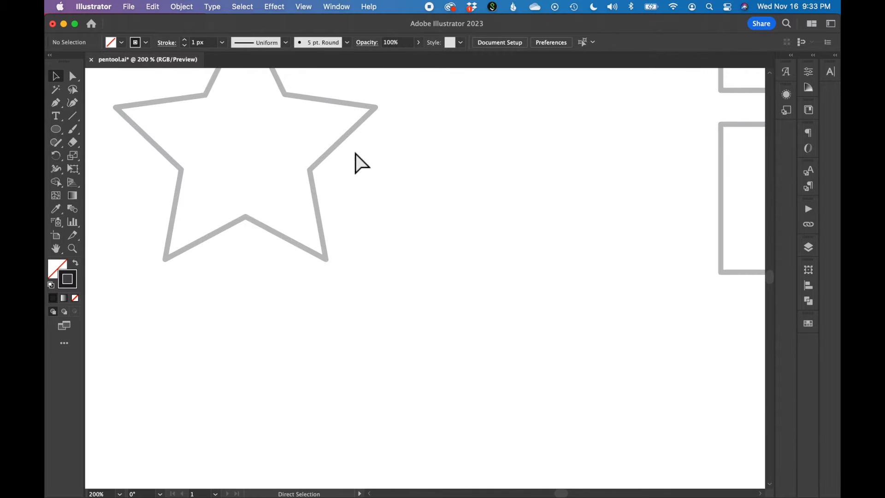
{"action": "scroll", "coordinate": [360, 162], "scroll_direction": "up", "scroll_amount": 5}
{"action": "scroll", "coordinate": [361, 163], "scroll_direction": "left", "scroll_amount": 4}
{"action": "scroll", "coordinate": [356, 158], "scroll_direction": "left", "scroll_amount": 3}
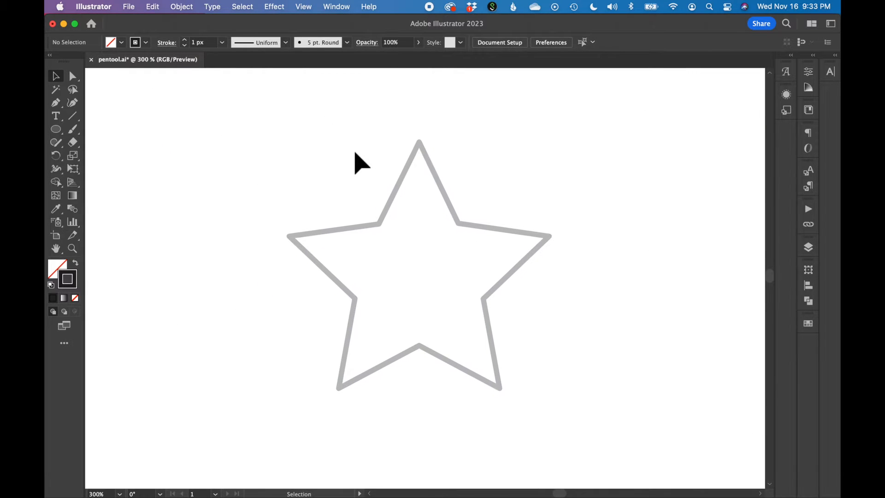
{"action": "left_click", "coordinate": [58, 104]}
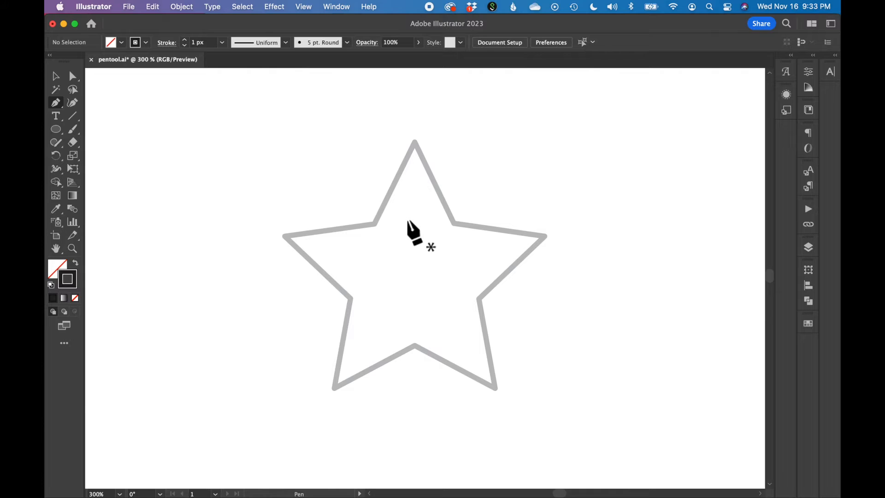
{"action": "left_click", "coordinate": [54, 265]}
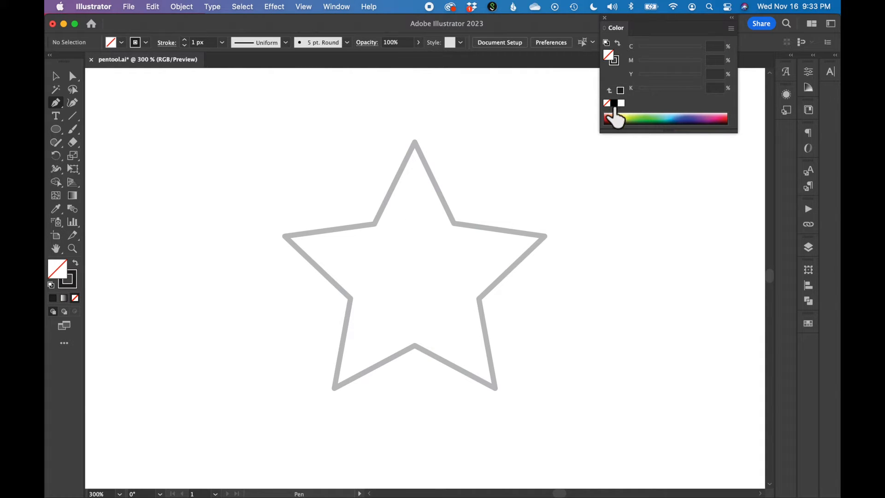
{"action": "left_click", "coordinate": [619, 66]}
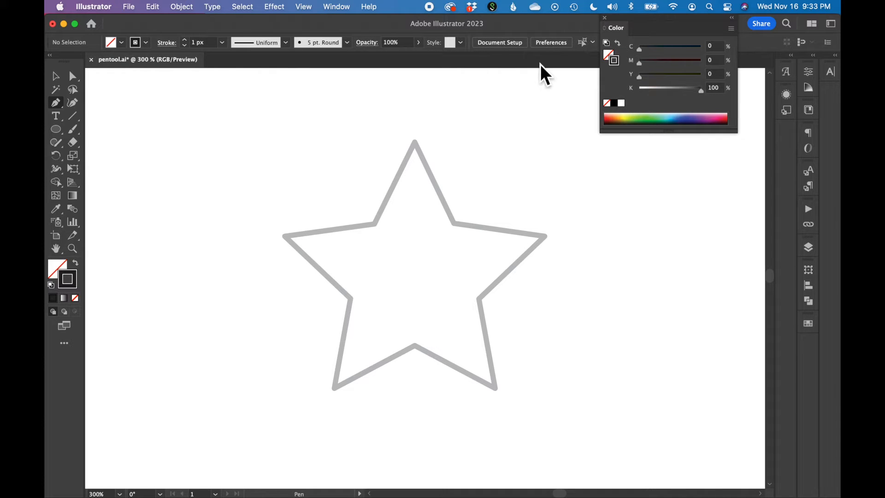
{"action": "left_click", "coordinate": [608, 19]}
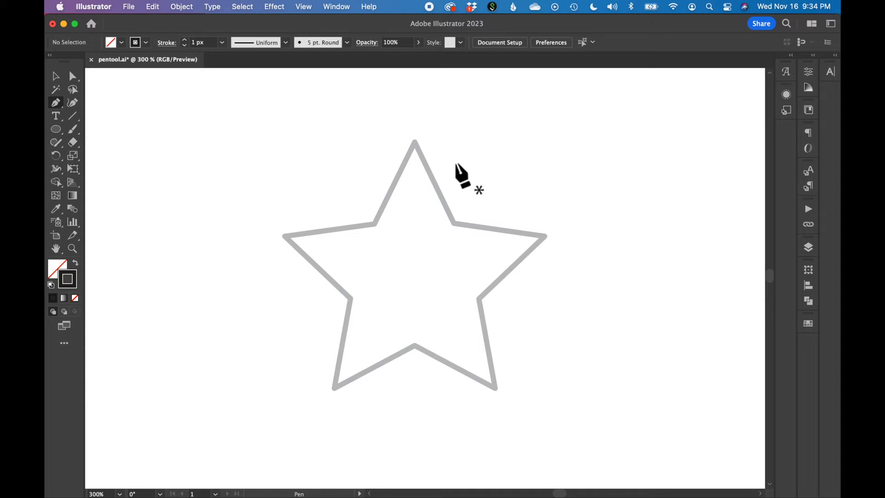
Trace the star template with a closed ten-point path of straight Pen segments, starting and ending at its uppermost tip
{"action": "left_click", "coordinate": [414, 143]}
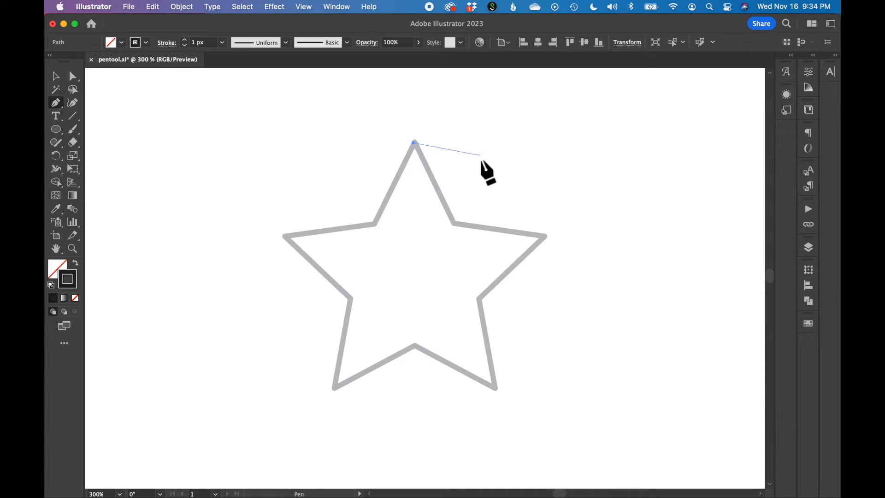
{"action": "left_click", "coordinate": [454, 224]}
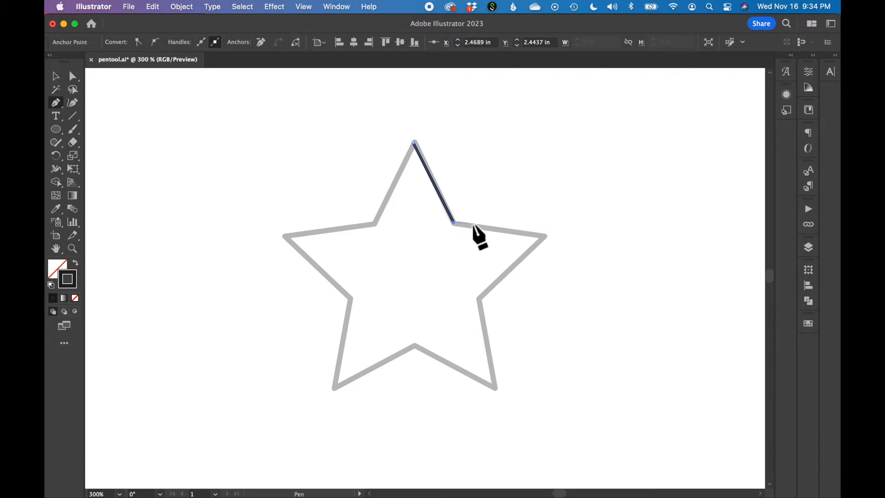
{"action": "left_click", "coordinate": [546, 236]}
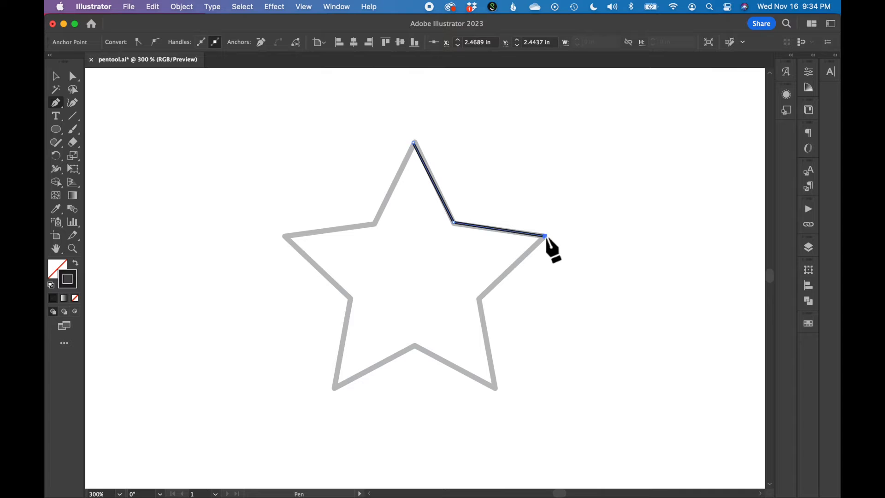
{"action": "left_click", "coordinate": [480, 299]}
{"action": "left_click", "coordinate": [496, 389]}
{"action": "left_click", "coordinate": [415, 345]}
{"action": "left_click", "coordinate": [335, 389]}
{"action": "left_click", "coordinate": [350, 299]}
{"action": "left_click", "coordinate": [285, 237]}
{"action": "left_click", "coordinate": [374, 224]}
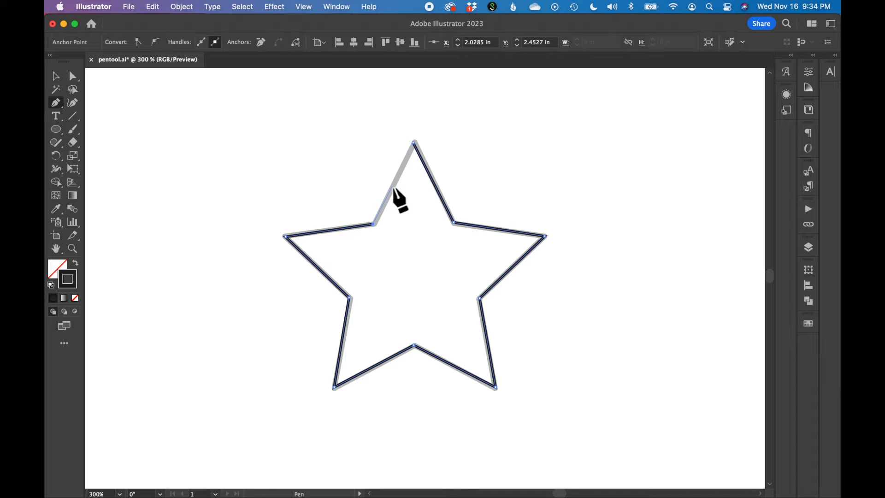
{"action": "left_click", "coordinate": [414, 143]}
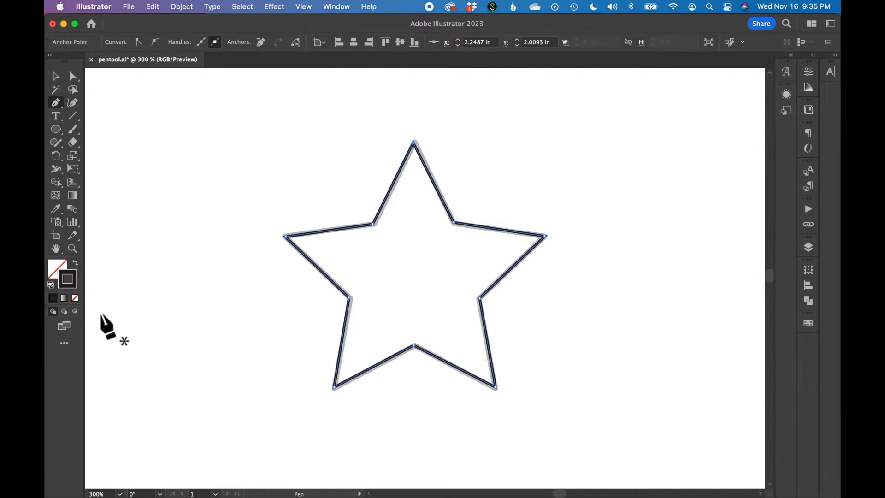
Swap the star's fill and stroke to preview it solid black, and swap them back to the outline
{"action": "left_click", "coordinate": [84, 268]}
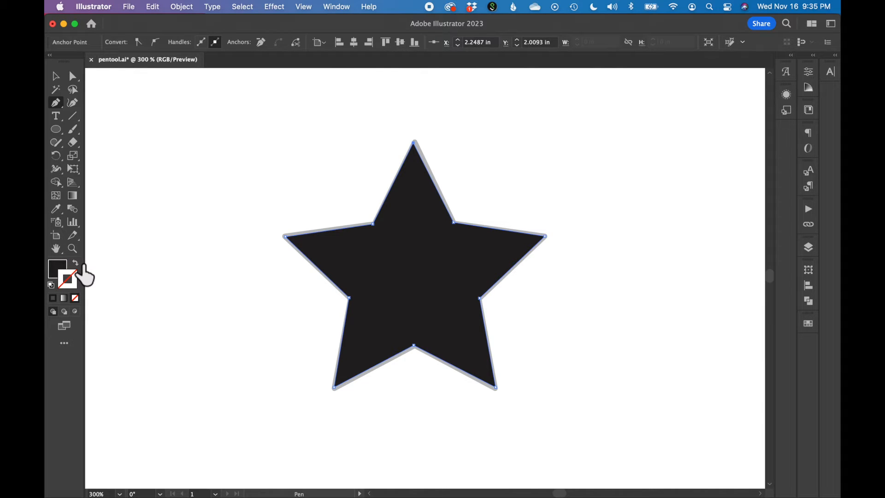
{"action": "left_click", "coordinate": [83, 267]}
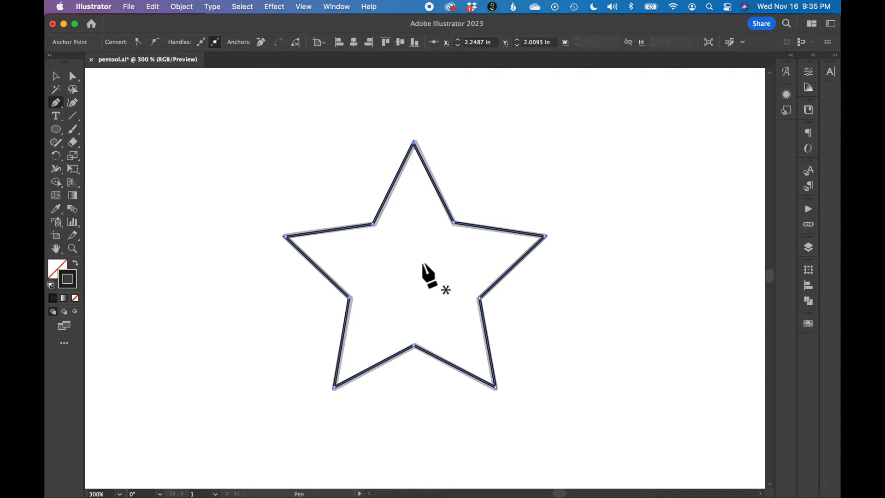
Trace the upper-left rectangle of the layout icon as a closed four-point Pen path
{"action": "scroll", "coordinate": [429, 276], "scroll_direction": "right", "scroll_amount": 15}
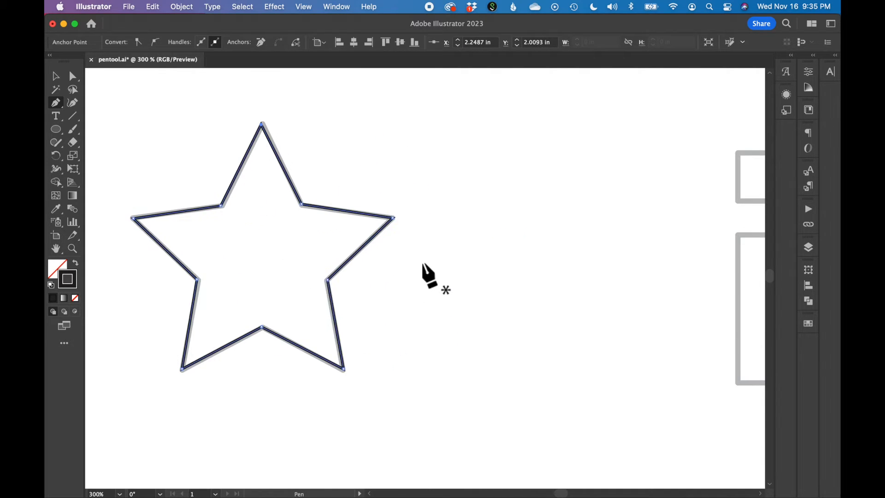
{"action": "scroll", "coordinate": [423, 265], "scroll_direction": "right", "scroll_amount": 5}
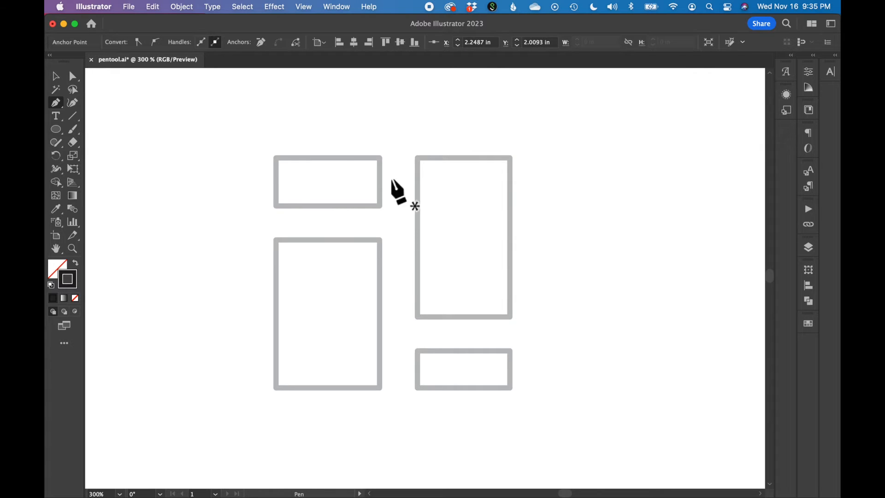
{"action": "left_click", "coordinate": [380, 158]}
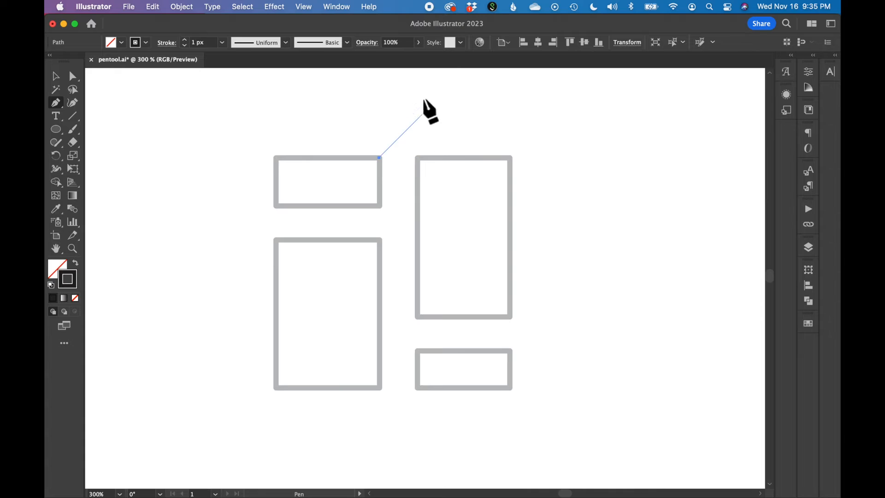
{"action": "left_click", "coordinate": [380, 207]}
{"action": "left_click", "coordinate": [275, 207]}
{"action": "left_click", "coordinate": [275, 156]}
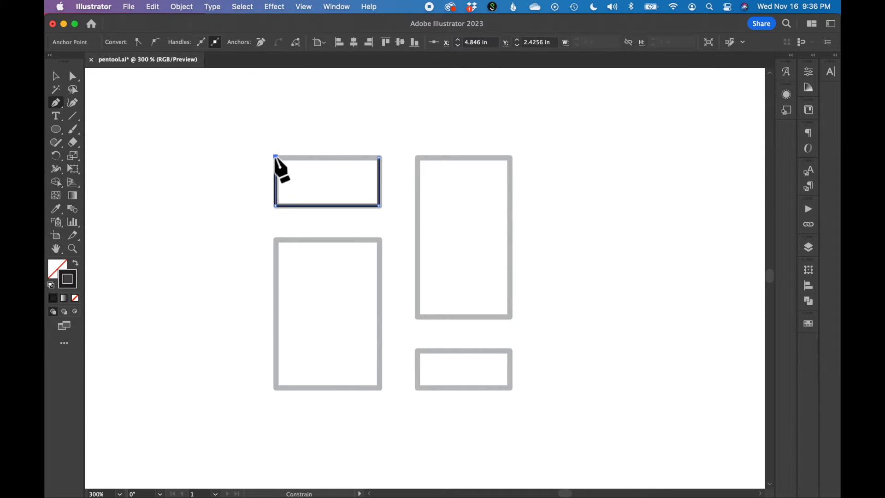
{"action": "left_click", "coordinate": [379, 157]}
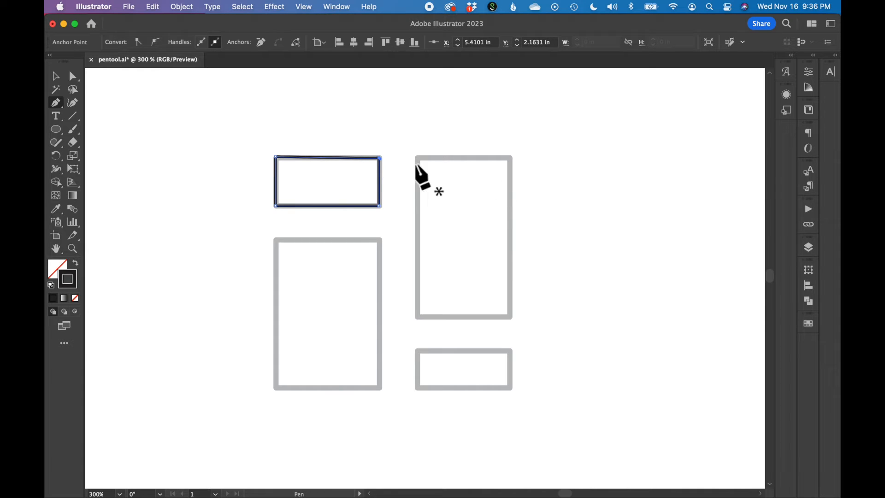
Trace the tall upper-right rectangle of the layout icon as a closed Pen path
{"action": "left_click", "coordinate": [510, 158]}
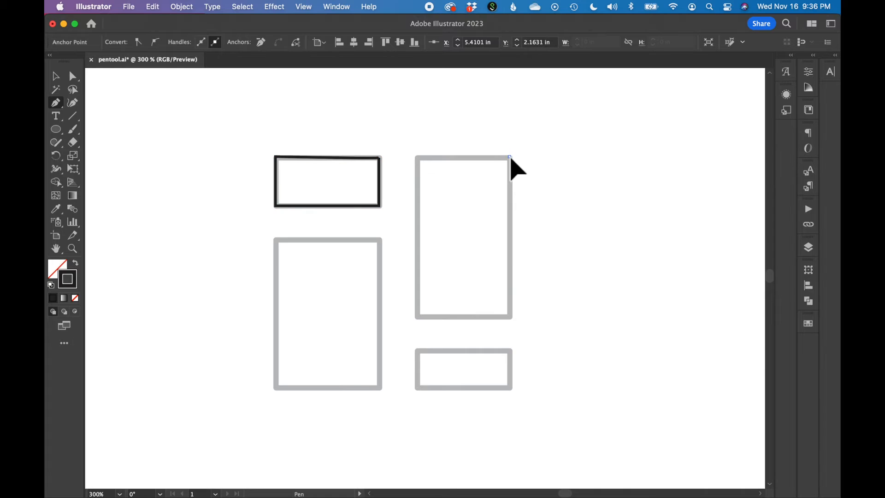
{"action": "left_click", "coordinate": [511, 317]}
{"action": "left_click", "coordinate": [420, 317]}
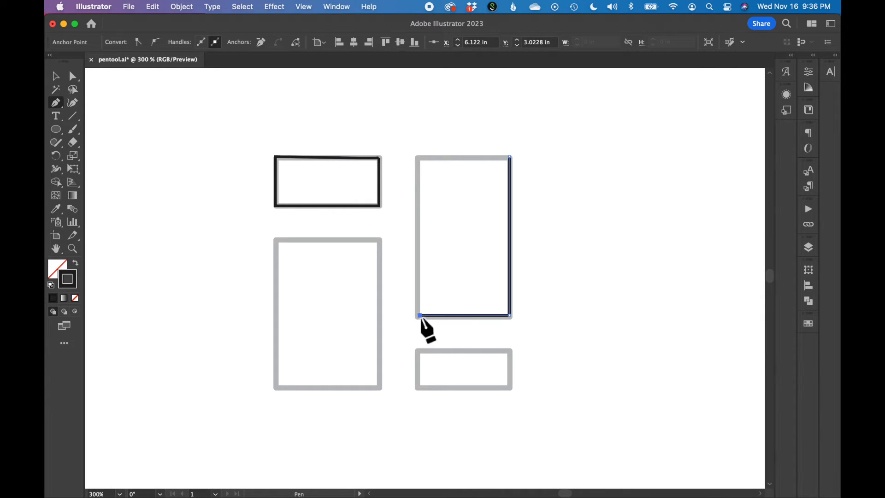
{"action": "left_click", "coordinate": [419, 157]}
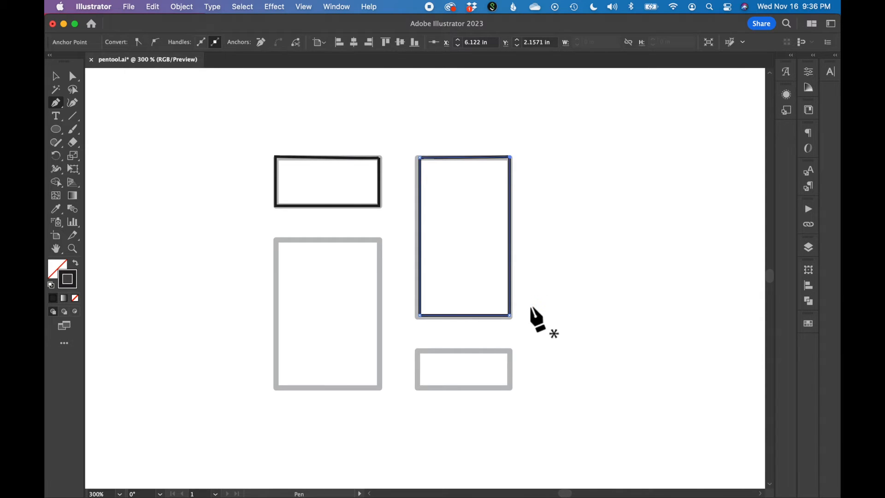
Trace the small lower-right rectangle of the layout icon as a closed Pen path
{"action": "left_click", "coordinate": [510, 350]}
{"action": "left_click", "coordinate": [509, 387]}
{"action": "left_click", "coordinate": [417, 388]}
{"action": "left_click", "coordinate": [417, 350]}
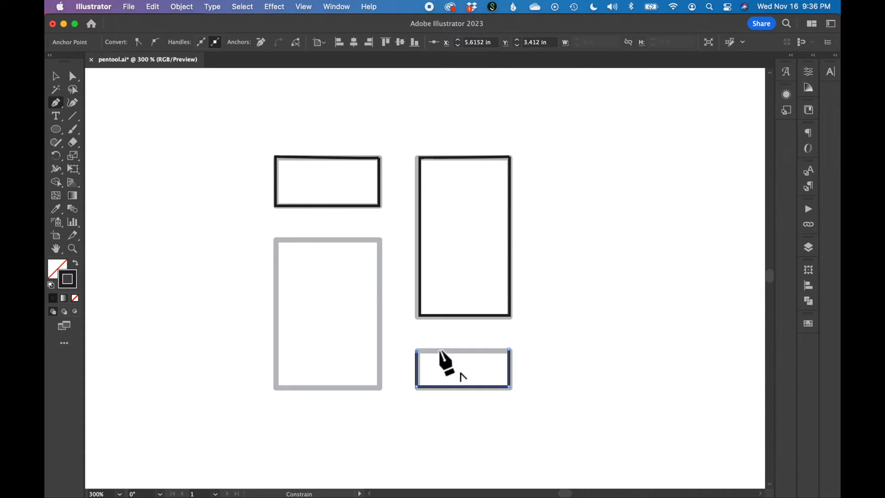
{"action": "left_click", "coordinate": [510, 350]}
Trace the large lower-left rectangle of the layout icon as a closed Pen path
{"action": "left_click", "coordinate": [379, 240]}
{"action": "left_click", "coordinate": [379, 387]}
{"action": "left_click", "coordinate": [275, 387]}
{"action": "left_click", "coordinate": [275, 239]}
{"action": "left_click", "coordinate": [378, 240]}
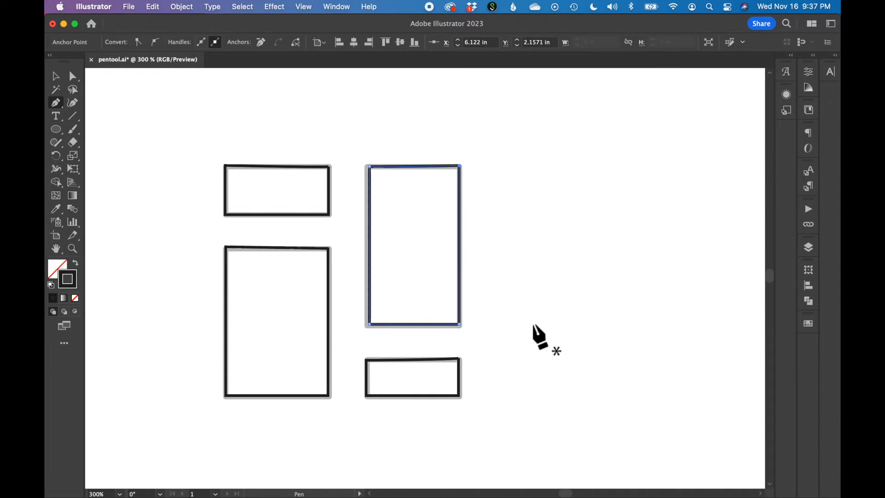
Trace the lightning bolt template with a closed six-point path of straight Pen segments, starting at its uppermost tip
{"action": "scroll", "coordinate": [535, 325], "scroll_direction": "right", "scroll_amount": 15}
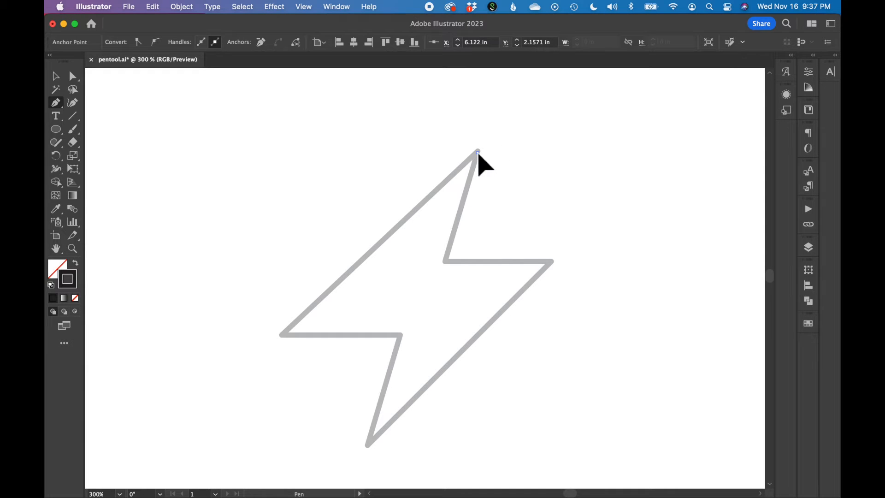
{"action": "left_click", "coordinate": [478, 152]}
{"action": "left_click", "coordinate": [445, 262]}
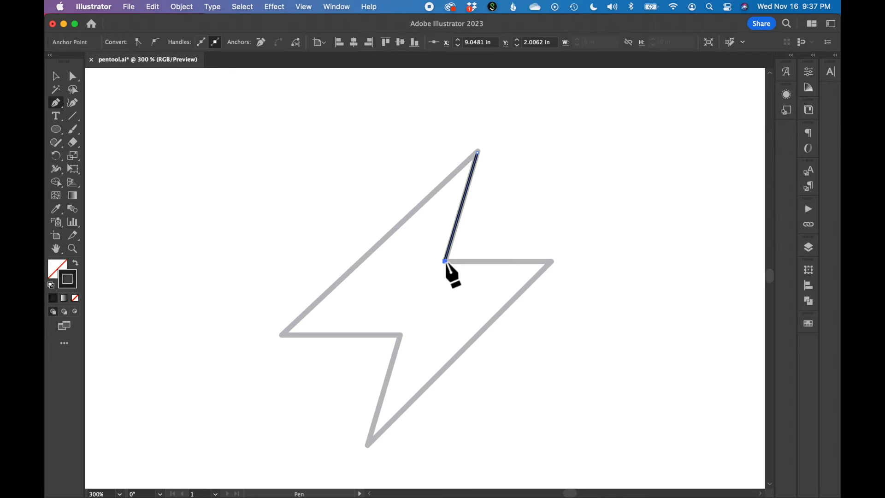
{"action": "left_click", "coordinate": [553, 262]}
{"action": "left_click", "coordinate": [368, 446]}
{"action": "left_click", "coordinate": [400, 335]}
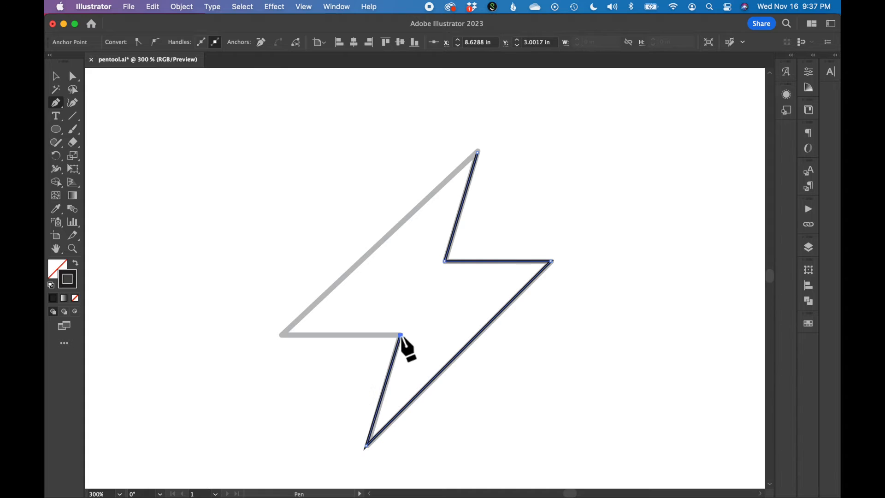
{"action": "left_click", "coordinate": [281, 335]}
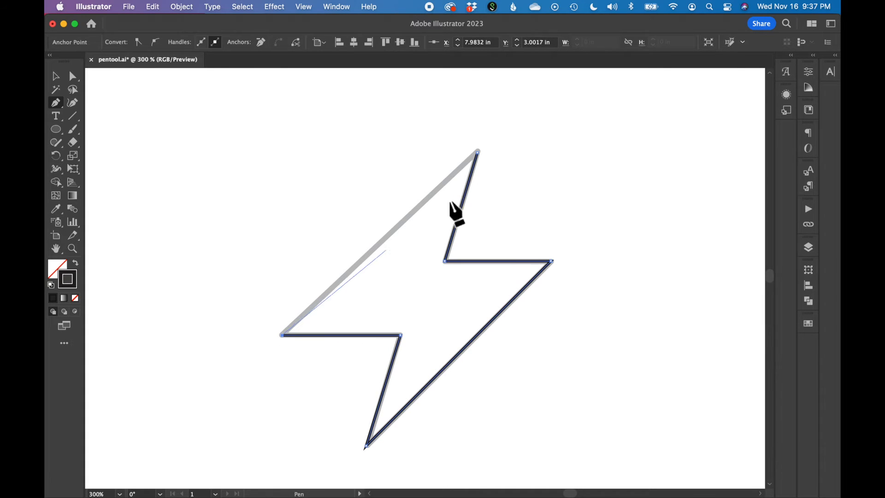
{"action": "left_click", "coordinate": [478, 151]}
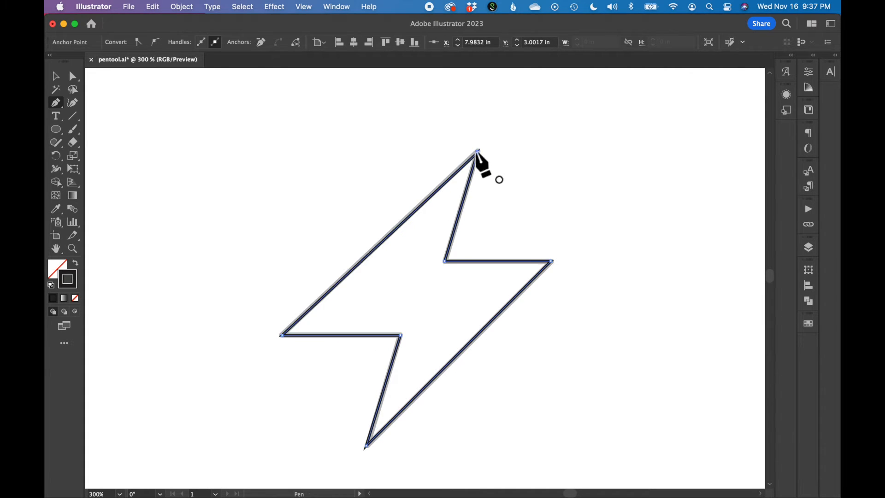
Trace the right half of the heart template with the Pen tool, from the upper notch through one smooth point to the bottom tip
{"action": "scroll", "coordinate": [638, 311], "scroll_direction": "down", "scroll_amount": 10}
{"action": "scroll", "coordinate": [638, 311], "scroll_direction": "left", "scroll_amount": 6}
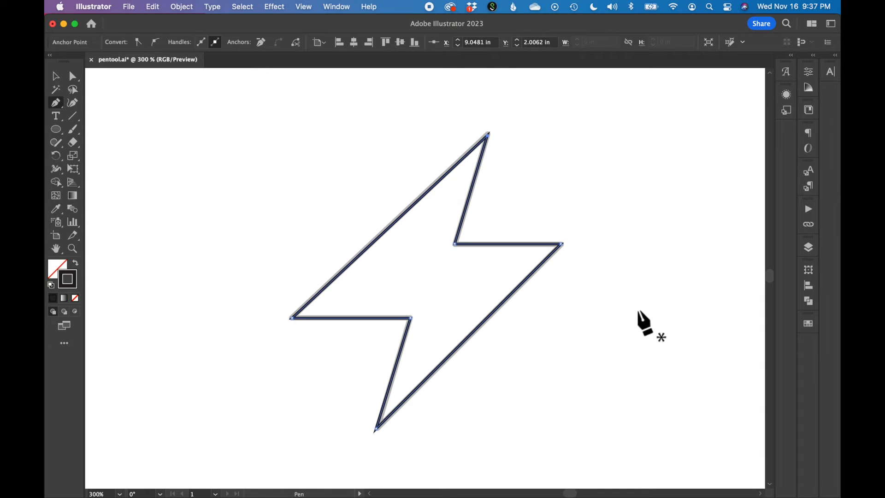
{"action": "scroll", "coordinate": [638, 311], "scroll_direction": "down", "scroll_amount": 10}
{"action": "scroll", "coordinate": [638, 311], "scroll_direction": "left", "scroll_amount": 8}
{"action": "scroll", "coordinate": [638, 311], "scroll_direction": "left", "scroll_amount": 12}
{"action": "scroll", "coordinate": [639, 311], "scroll_direction": "up", "scroll_amount": 2}
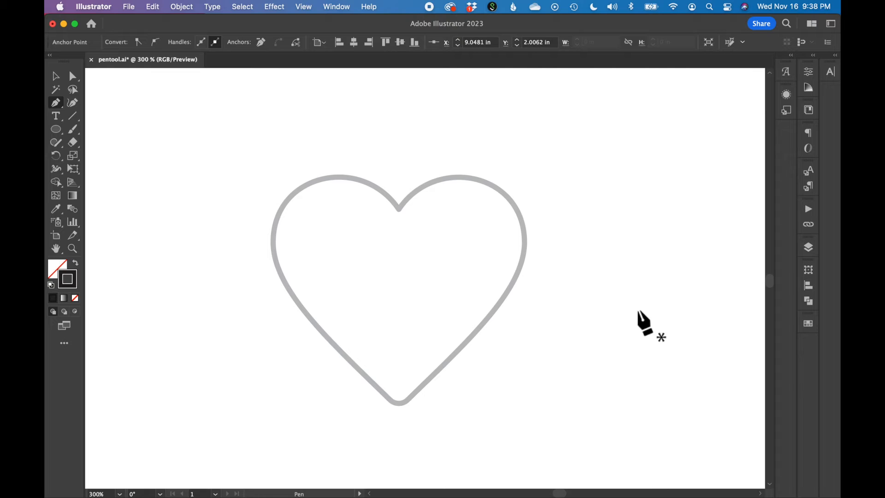
{"action": "left_click", "coordinate": [399, 208]}
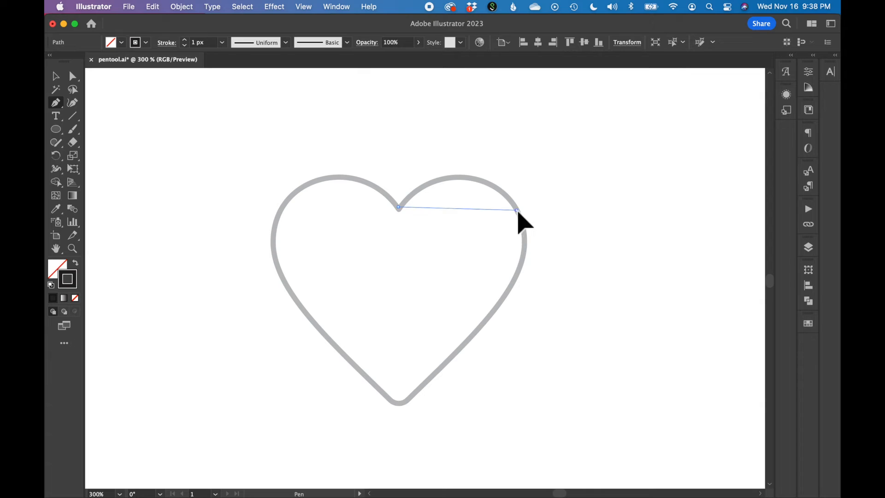
{"action": "left_click_drag", "start_coordinate": [520, 217], "coordinate": [573, 287]}
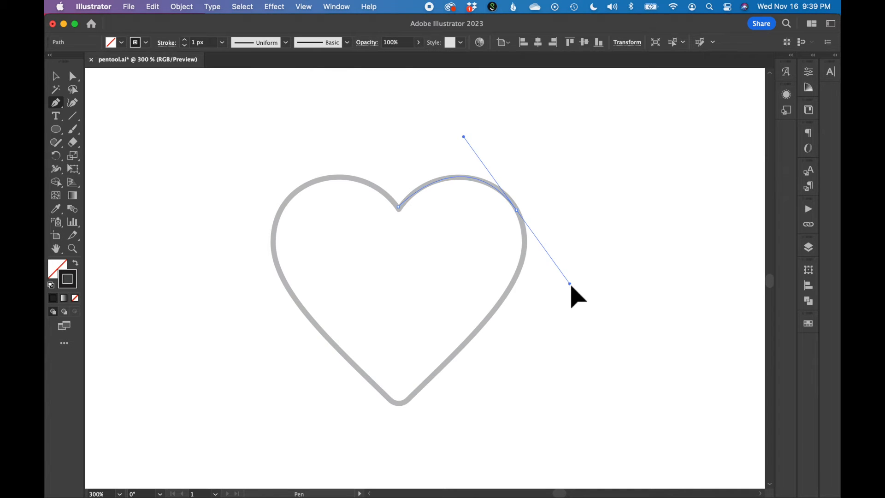
{"action": "left_click_drag", "start_coordinate": [571, 285], "coordinate": [571, 285]}
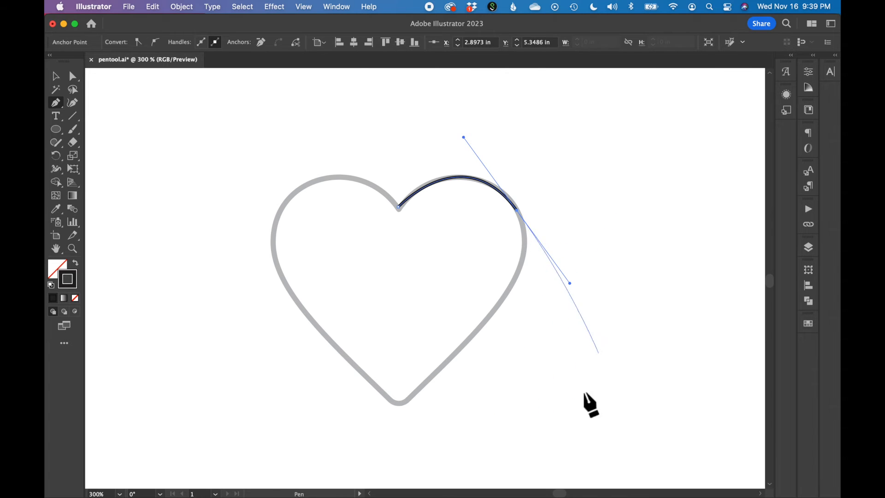
{"action": "left_click", "coordinate": [398, 403]}
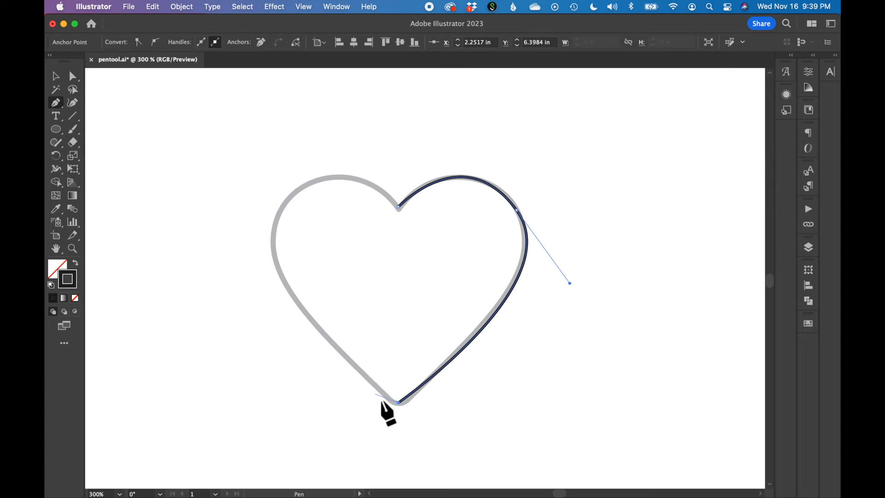
Trace the heart's left half with a straight lower segment and a smooth point on the left lobe, closing the path at the notch
{"action": "left_click", "coordinate": [320, 330]}
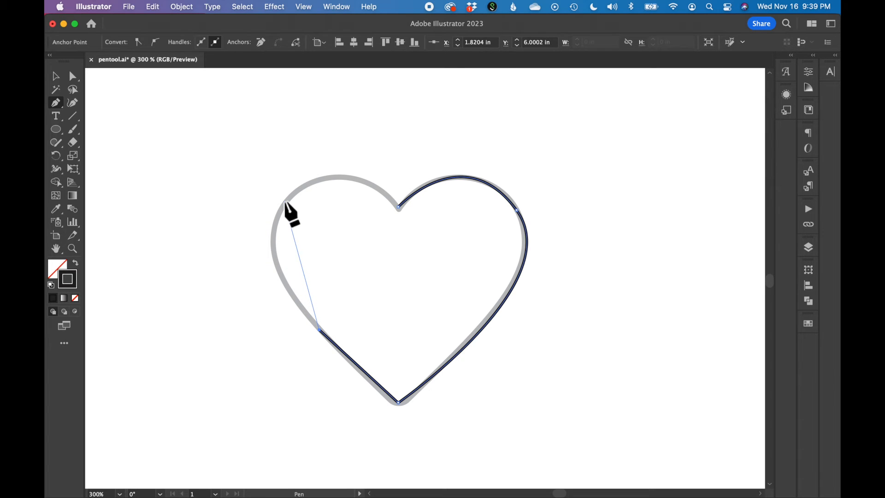
{"action": "left_click", "coordinate": [284, 201]}
{"action": "left_click_drag", "start_coordinate": [284, 202], "coordinate": [326, 131]}
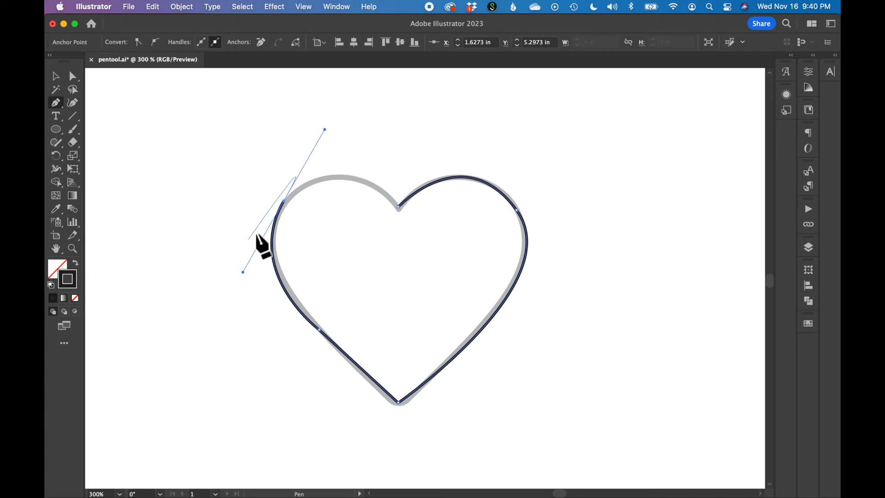
{"action": "left_click", "coordinate": [399, 207]}
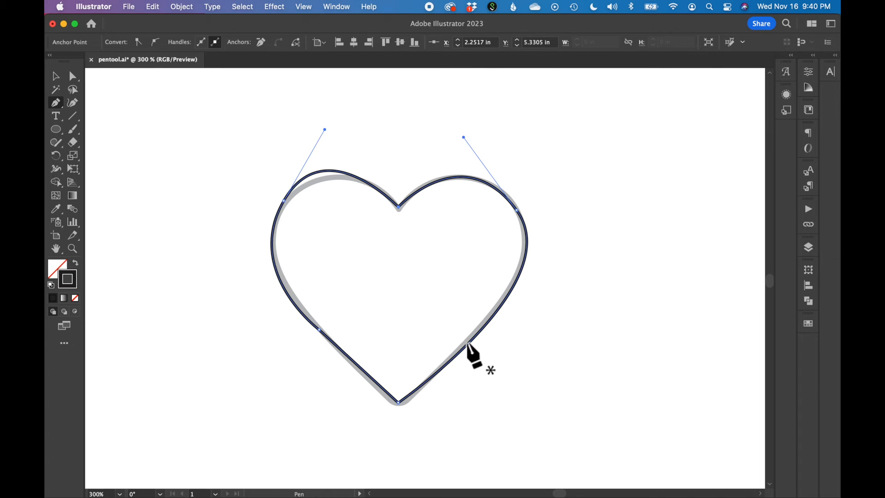
Reshape the heart path's left lobe to match the template by adjusting both handles and the position of its smooth anchor point
{"action": "left_click", "coordinate": [75, 77]}
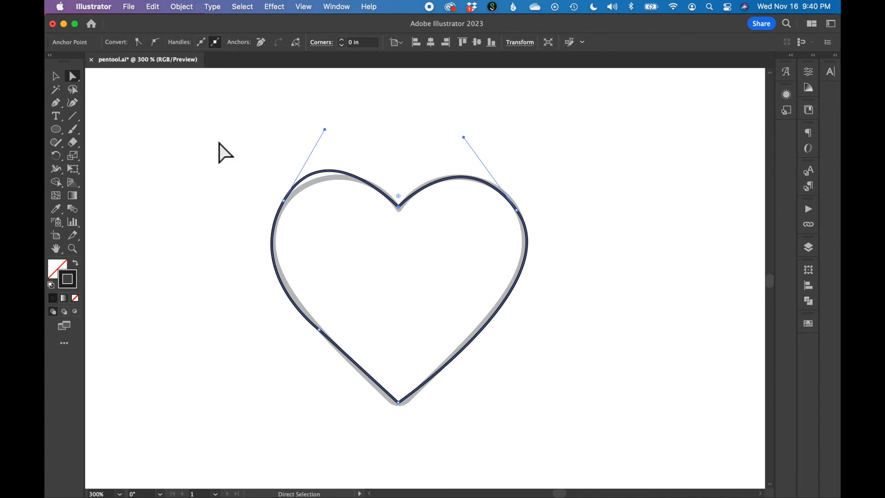
{"action": "left_click", "coordinate": [517, 211]}
{"action": "left_click", "coordinate": [284, 201]}
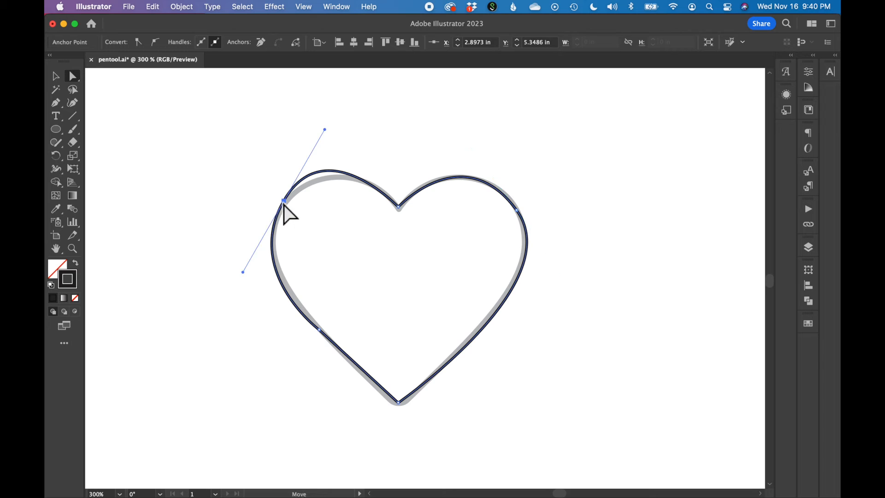
{"action": "left_click", "coordinate": [400, 208]}
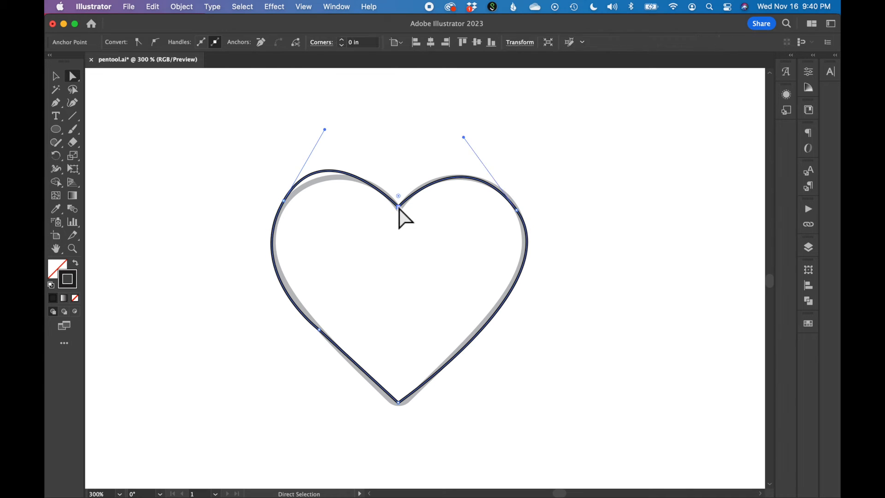
{"action": "left_click", "coordinate": [518, 211]}
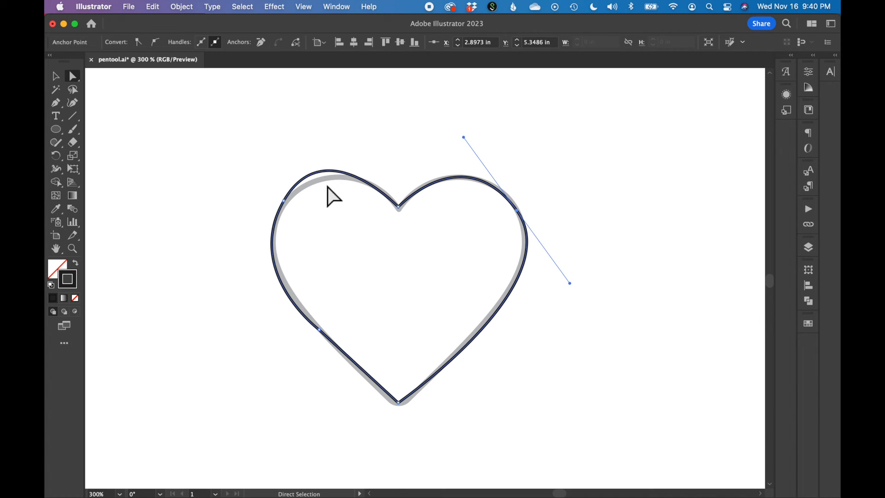
{"action": "left_click", "coordinate": [287, 202]}
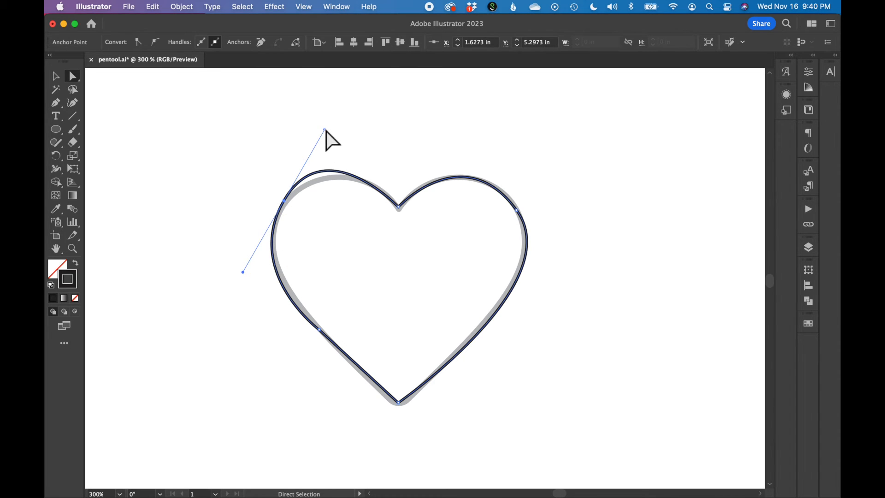
{"action": "left_click_drag", "start_coordinate": [325, 130], "coordinate": [342, 140]}
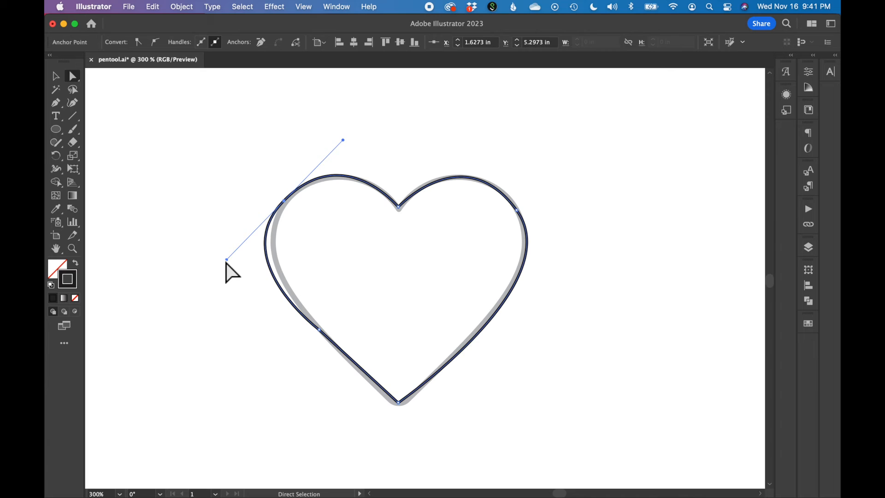
{"action": "left_click_drag", "start_coordinate": [226, 261], "coordinate": [237, 250]}
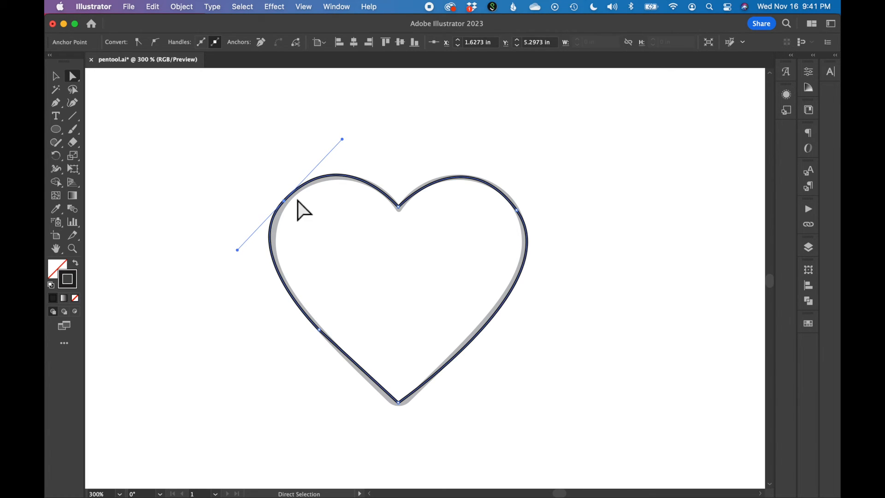
{"action": "left_click_drag", "start_coordinate": [284, 202], "coordinate": [290, 204]}
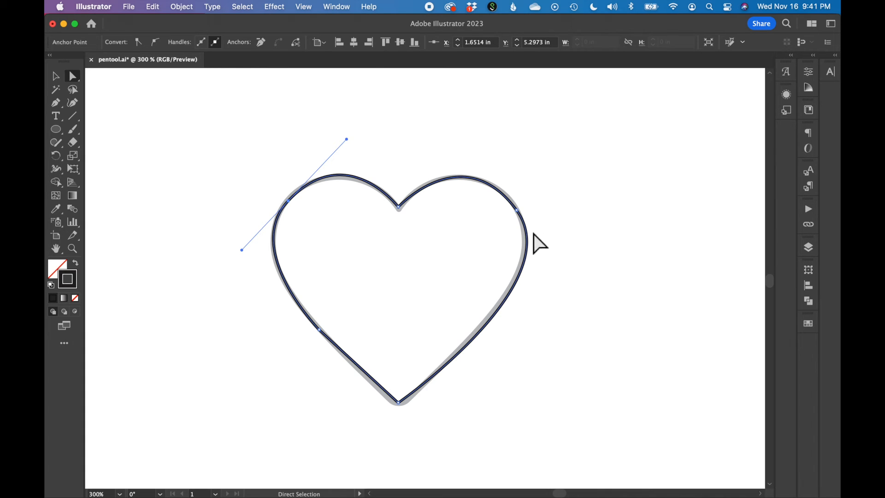
Shorten the handles of the heart's right-lobe anchor slightly so the right side follows the template, and deselect the path
{"action": "left_click", "coordinate": [517, 211]}
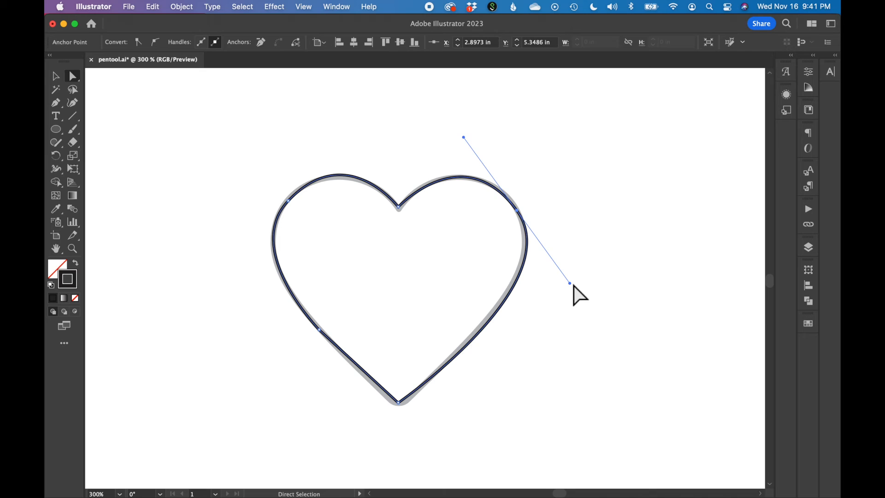
{"action": "left_click_drag", "start_coordinate": [570, 285], "coordinate": [566, 283]}
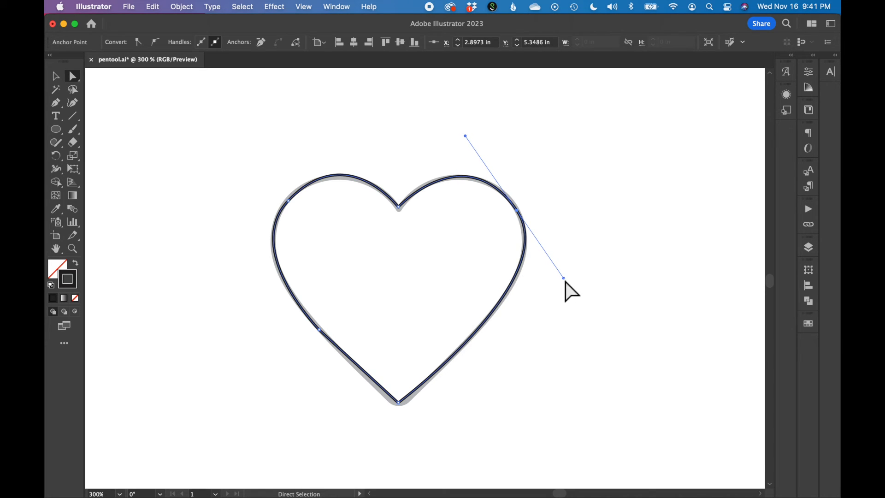
{"action": "left_click", "coordinate": [617, 328]}
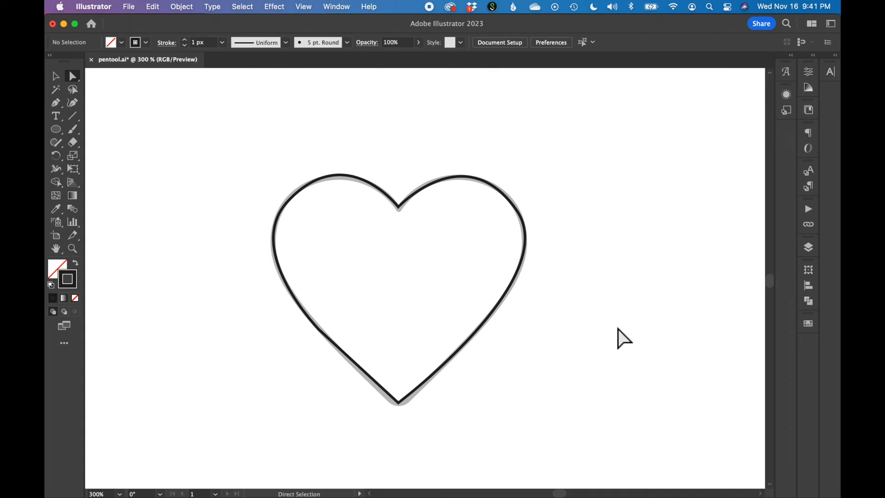
Trace the speech bubble's tail with straight Pen segments, starting at its right base corner and going around the tip to the left corner
{"action": "scroll", "coordinate": [592, 226], "scroll_direction": "right", "scroll_amount": 10}
{"action": "scroll", "coordinate": [585, 216], "scroll_direction": "right", "scroll_amount": 6}
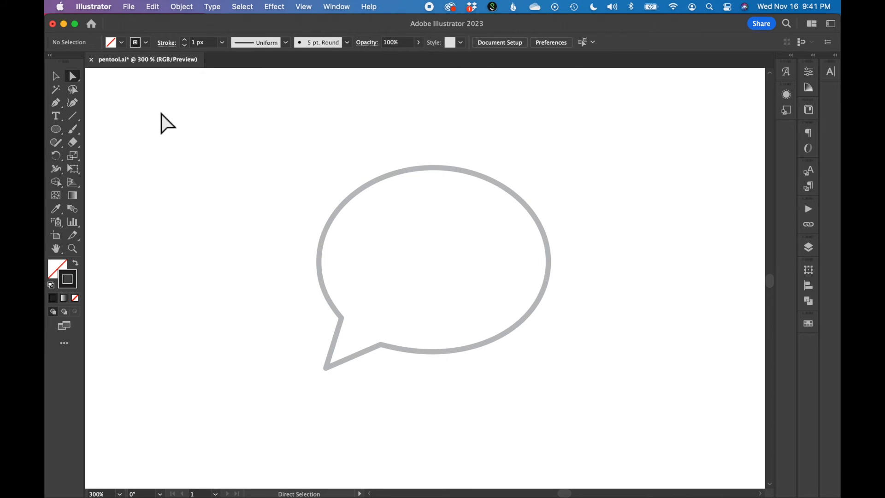
{"action": "left_click", "coordinate": [58, 104]}
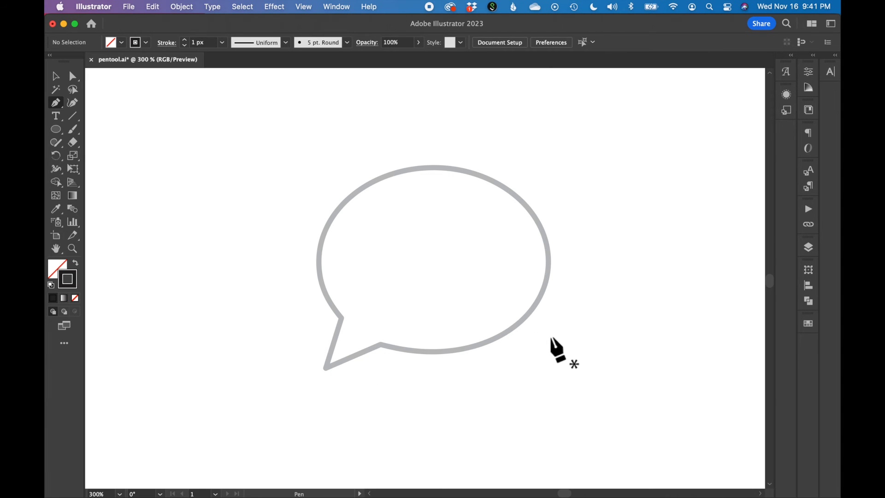
{"action": "left_click", "coordinate": [381, 345]}
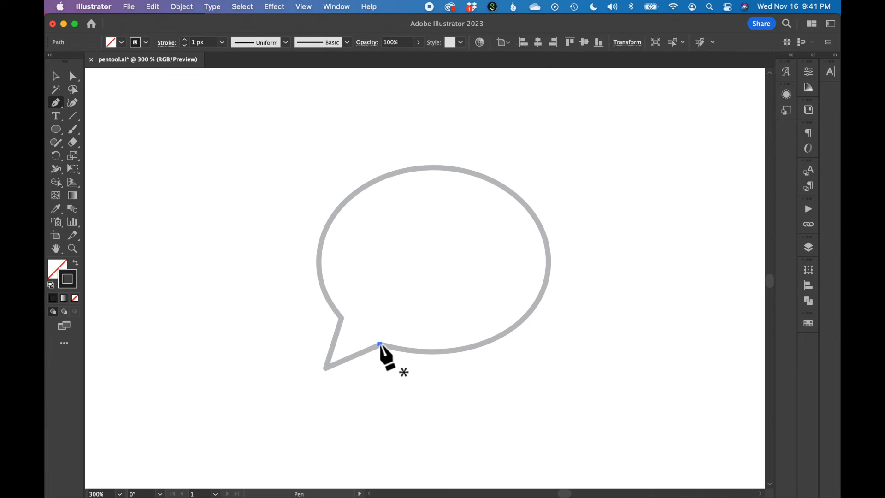
{"action": "left_click", "coordinate": [326, 368]}
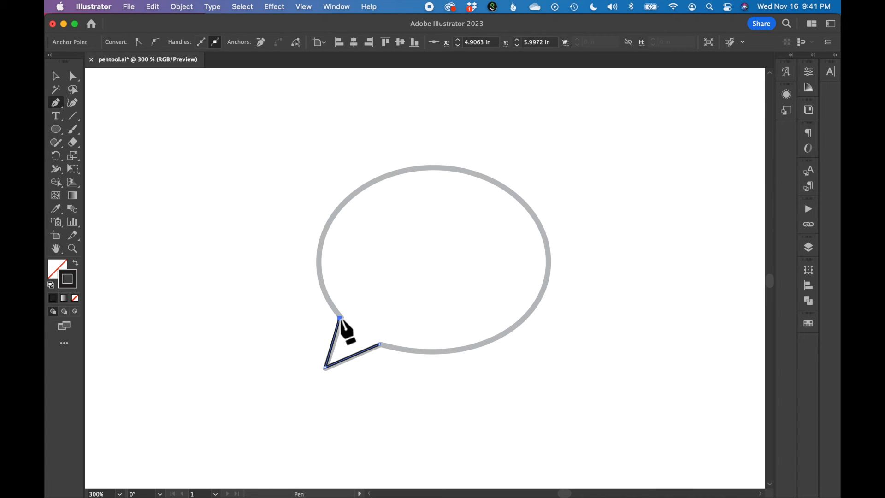
Trace the speech bubble's oval clockwise from the tail's left corner with three smooth curve points, closing the path at the starting corner
{"action": "left_click", "coordinate": [341, 205]}
{"action": "key", "text": "super+z"}
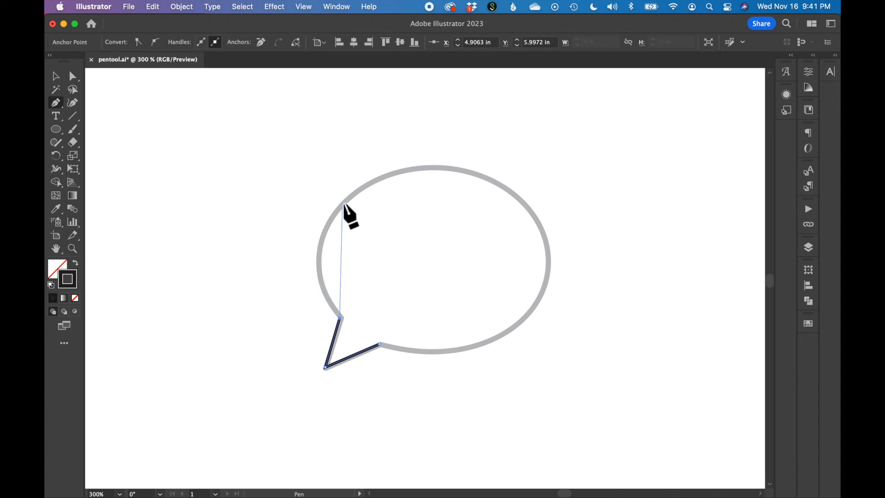
{"action": "mouse_move", "coordinate": [343, 203]}
{"action": "left_mouse_down"}
{"action": "mouse_move", "coordinate": [373, 148]}
{"action": "mouse_move", "coordinate": [400, 141]}
{"action": "left_mouse_up"}
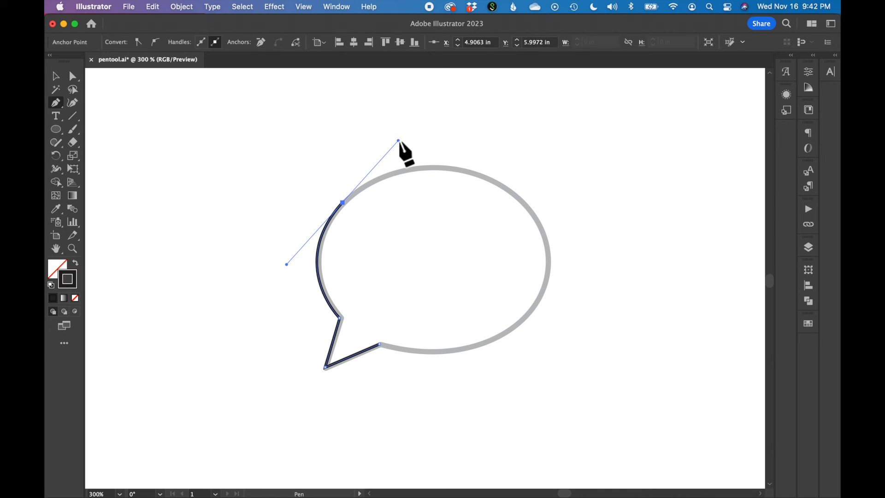
{"action": "left_click", "coordinate": [495, 182]}
{"action": "left_click_drag", "start_coordinate": [496, 182], "coordinate": [504, 187]}
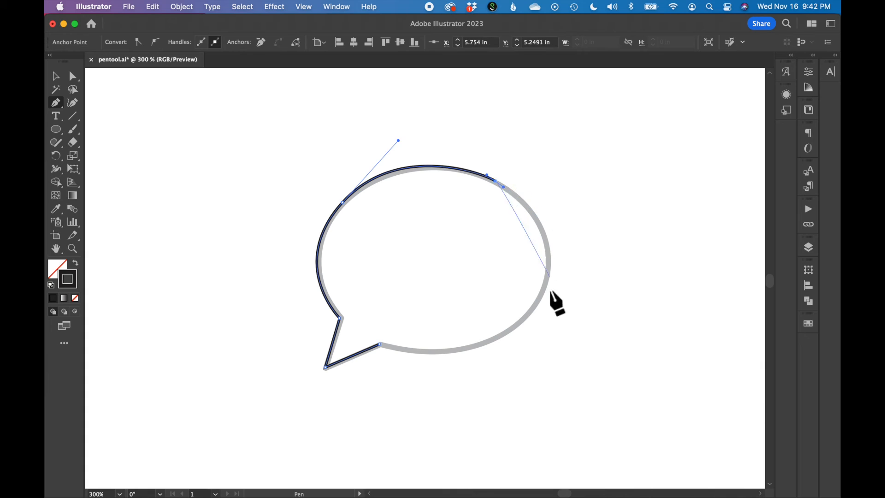
{"action": "left_click_drag", "start_coordinate": [539, 300], "coordinate": [503, 381]}
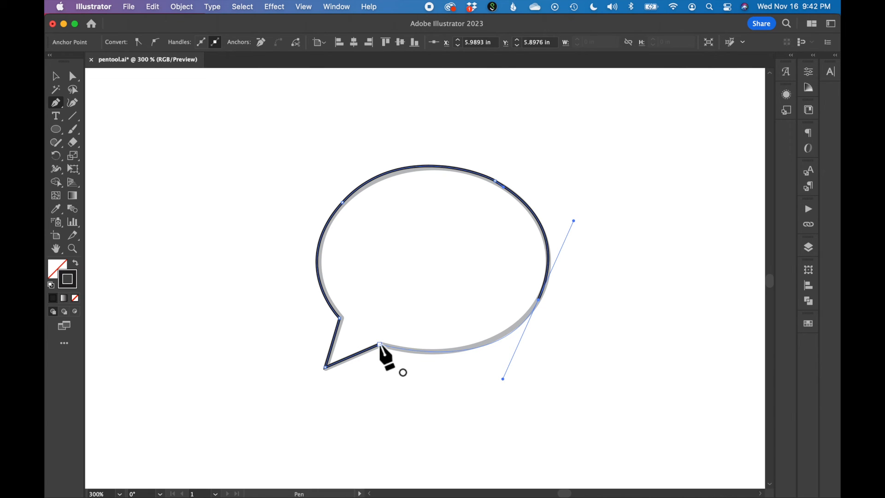
{"action": "left_click", "coordinate": [380, 344]}
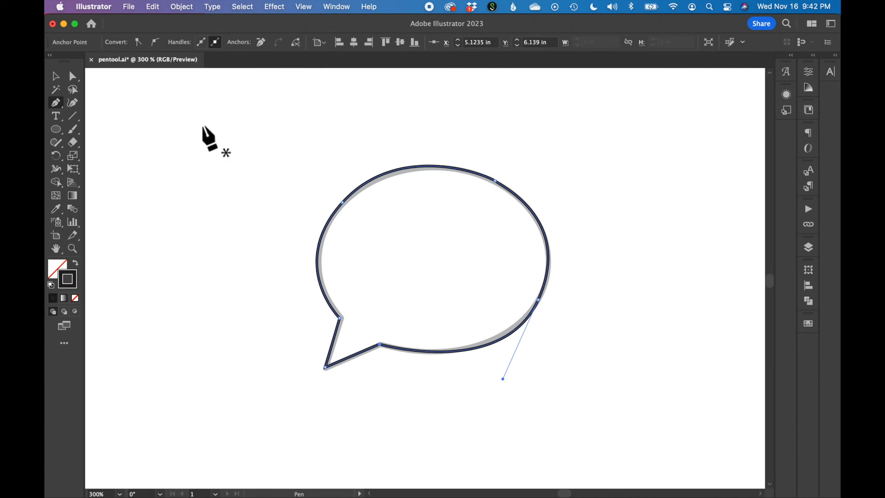
Adjust both direction handles of the speech bubble's lower-right anchor point so its curves follow the template
{"action": "left_click", "coordinate": [77, 79]}
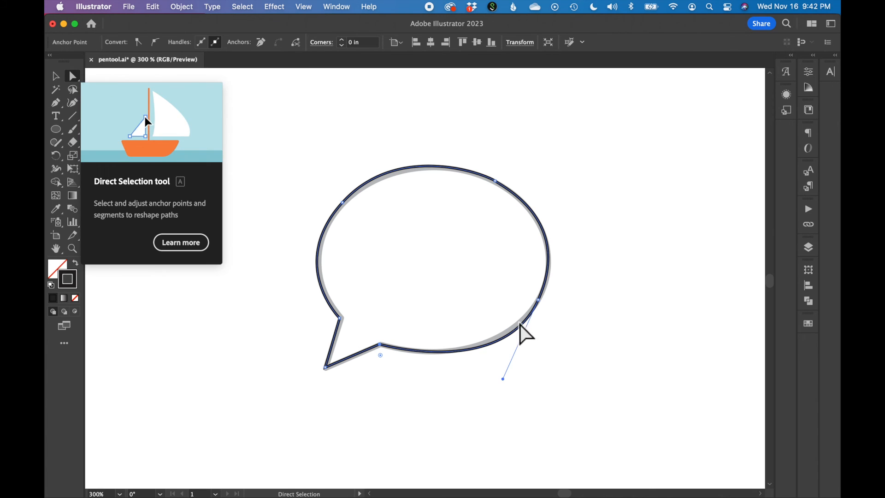
{"action": "left_click", "coordinate": [538, 300]}
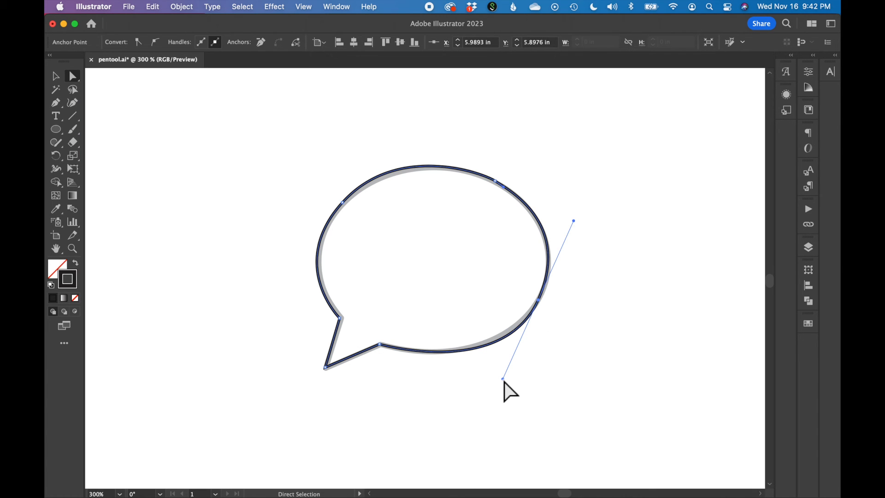
{"action": "left_click_drag", "start_coordinate": [502, 379], "coordinate": [495, 376]}
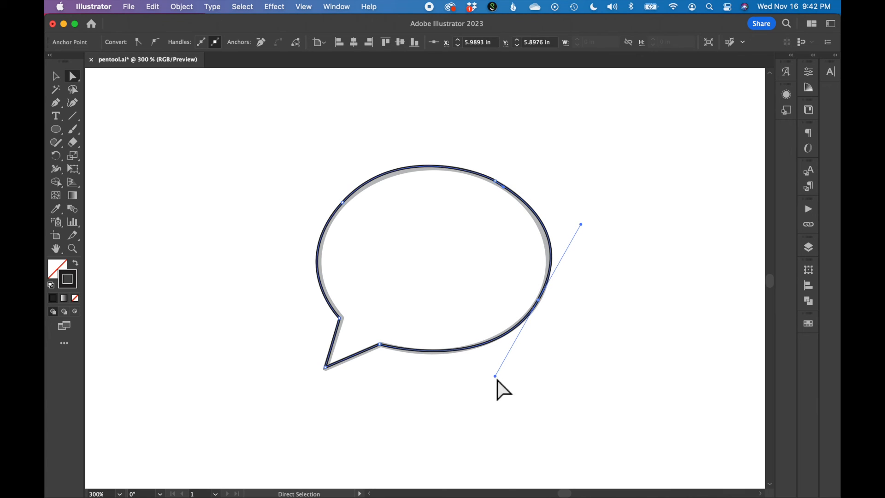
{"action": "left_click", "coordinate": [578, 234]}
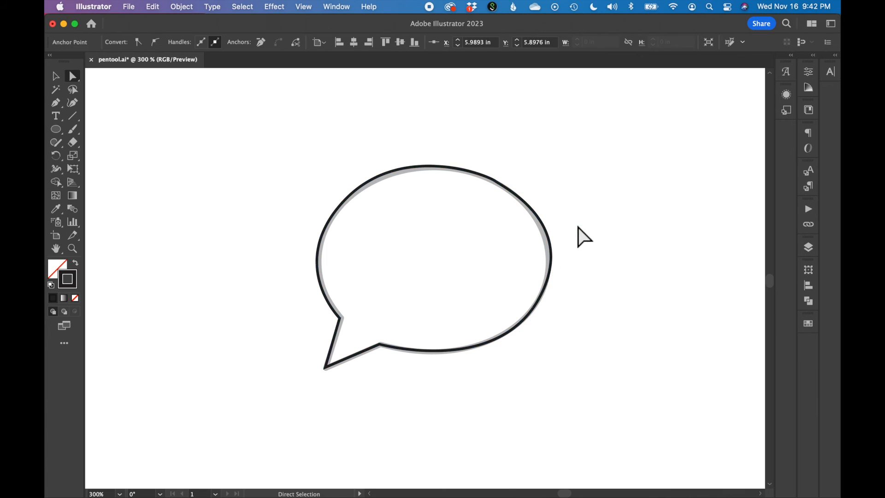
{"action": "left_click", "coordinate": [545, 291]}
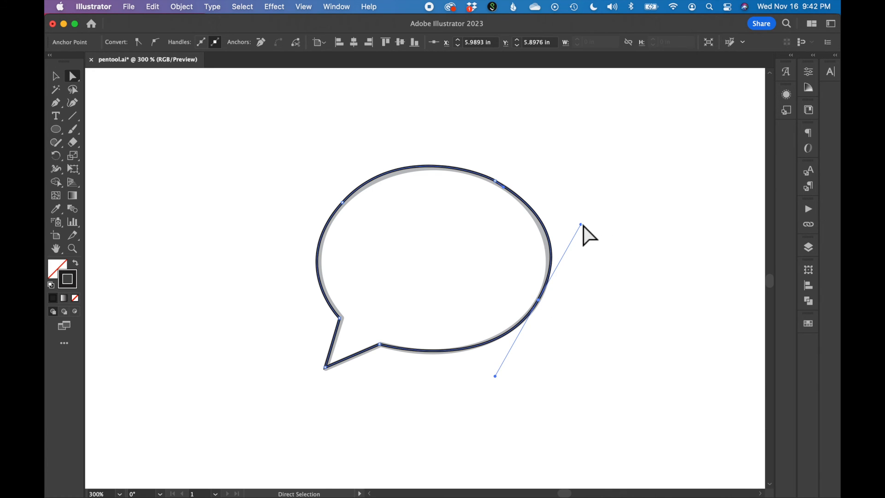
{"action": "left_click_drag", "start_coordinate": [581, 225], "coordinate": [574, 228]}
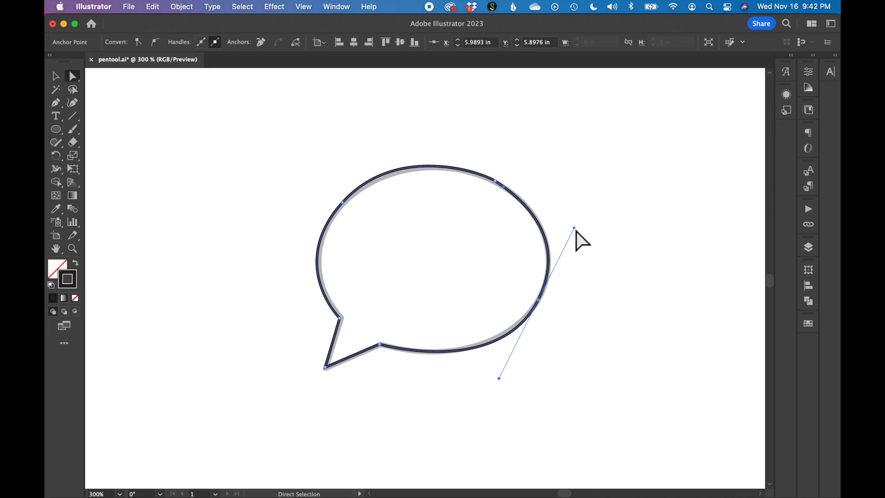
Lengthen the short direction handle of the speech bubble's upper-right anchor slightly to follow the template, and deselect the path
{"action": "left_click_drag", "start_coordinate": [503, 187], "coordinate": [507, 187]}
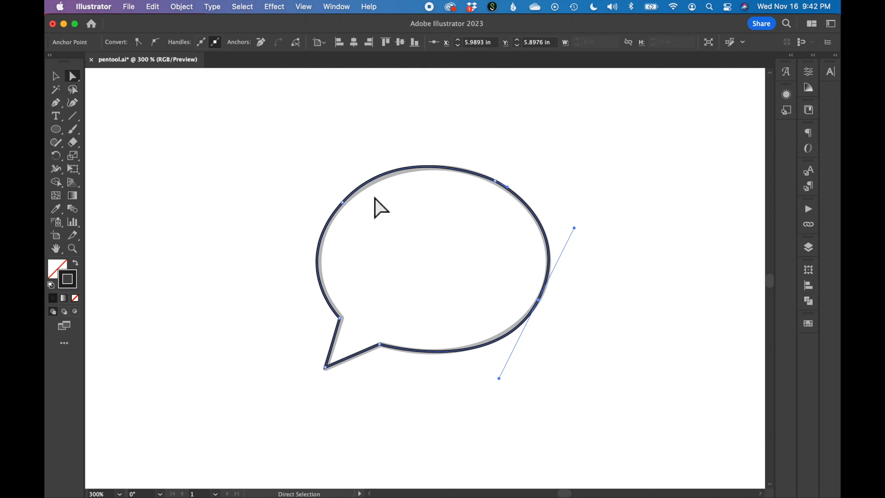
{"action": "left_click", "coordinate": [596, 316]}
Trace the eye's outline with the Pen tool as two curves between its corners, removing the right corner's outgoing handle before closing the path
{"action": "scroll", "coordinate": [595, 316], "scroll_direction": "right", "scroll_amount": 3}
{"action": "scroll", "coordinate": [595, 313], "scroll_direction": "right", "scroll_amount": 15}
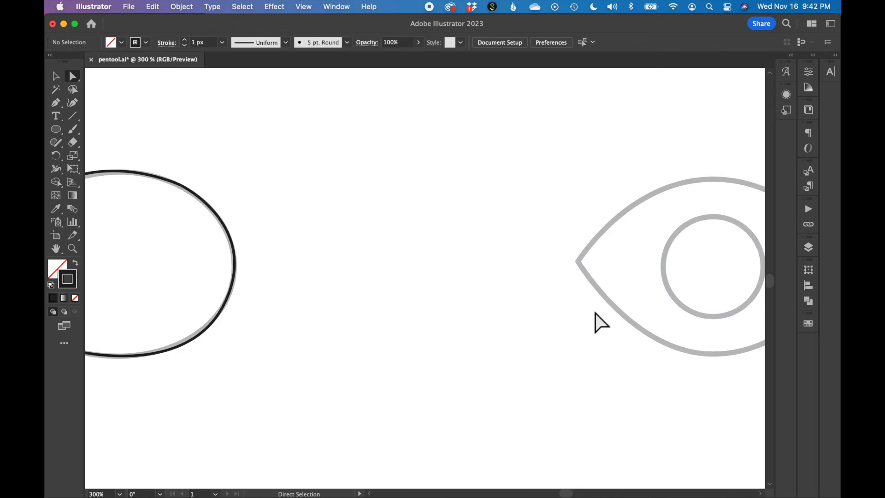
{"action": "scroll", "coordinate": [598, 318], "scroll_direction": "left", "scroll_amount": 3}
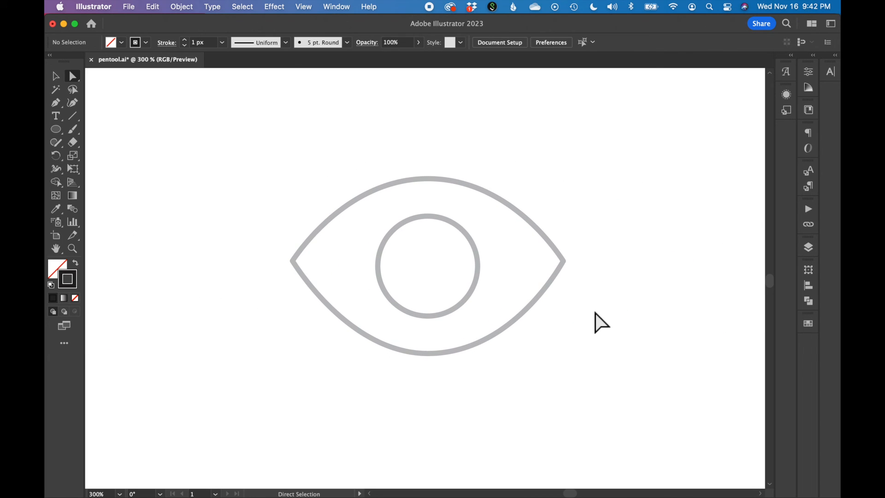
{"action": "left_click", "coordinate": [60, 106]}
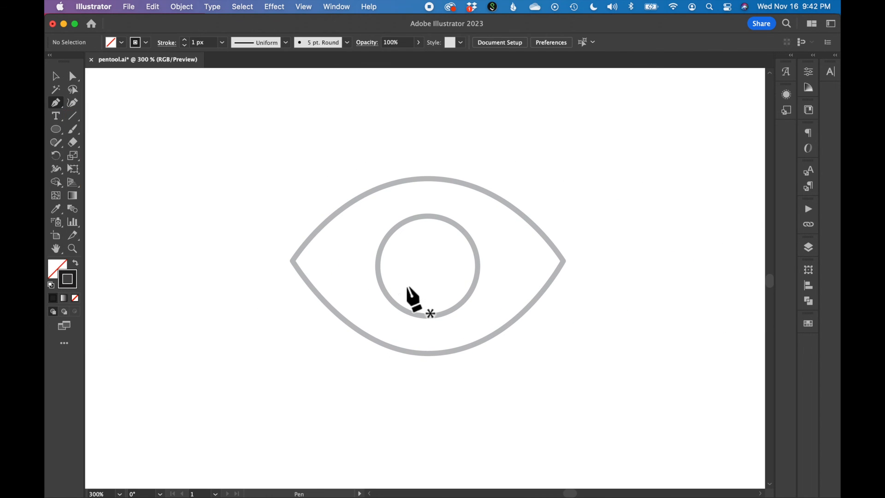
{"action": "left_click", "coordinate": [291, 260]}
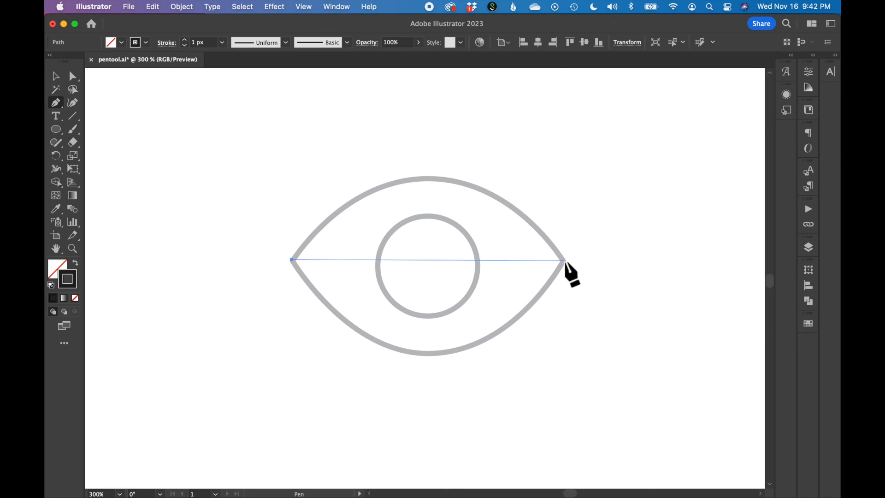
{"action": "left_click_drag", "start_coordinate": [564, 260], "coordinate": [707, 444]}
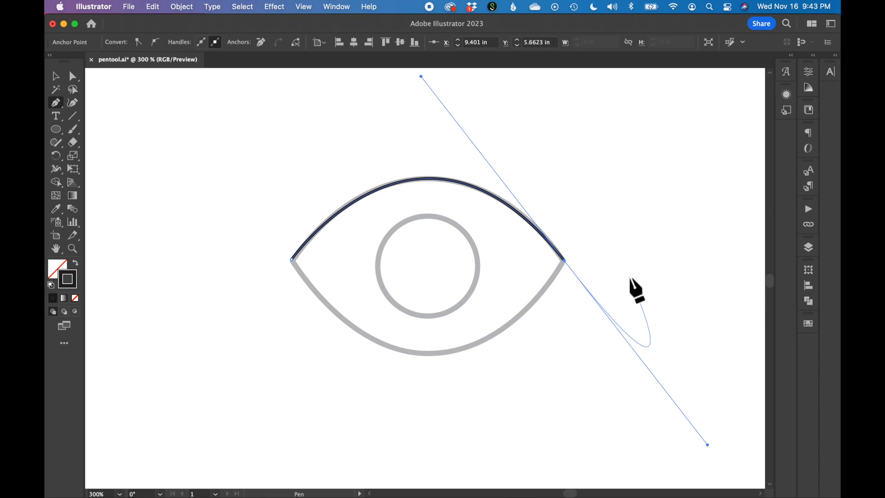
{"action": "left_click", "coordinate": [565, 261]}
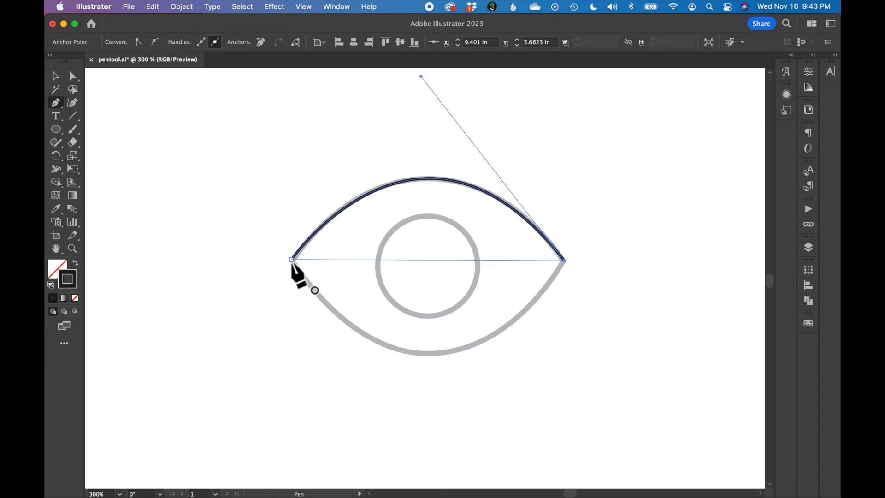
{"action": "mouse_move", "coordinate": [291, 260]}
{"action": "left_mouse_down"}
{"action": "mouse_move", "coordinate": [184, 152]}
{"action": "mouse_move", "coordinate": [161, 110]}
{"action": "mouse_move", "coordinate": [159, 63]}
{"action": "mouse_move", "coordinate": [178, 159]}
{"action": "mouse_move", "coordinate": [143, 131]}
{"action": "left_mouse_up"}
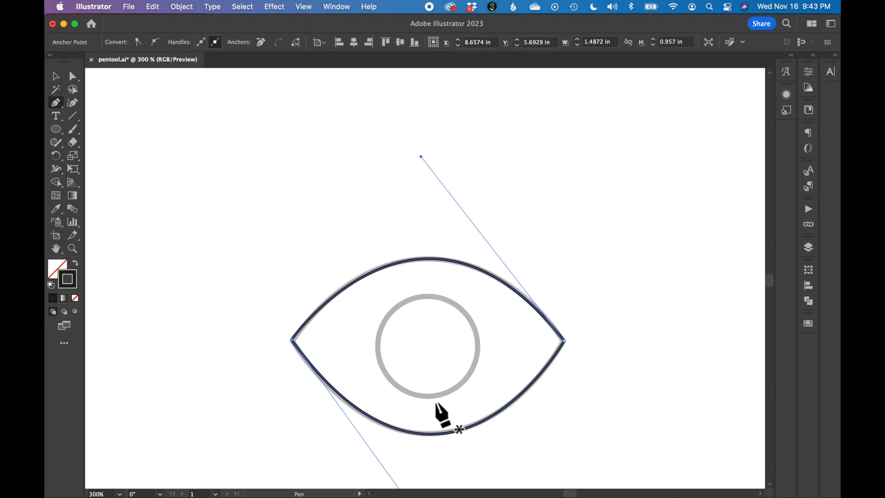
Draw a circle with the Ellipse tool for the eye's iris, move it onto the template's inner circle, and deselect it
{"action": "left_click", "coordinate": [59, 135]}
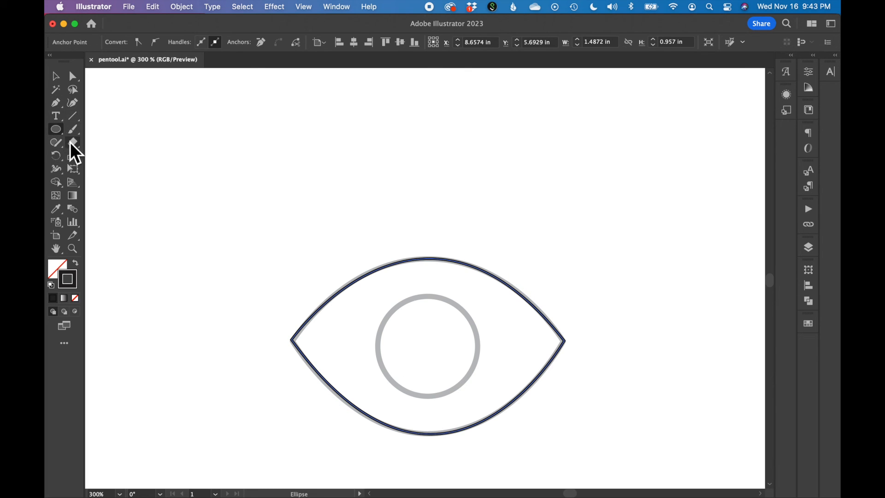
{"action": "left_click_drag", "start_coordinate": [386, 314], "coordinate": [485, 410]}
{"action": "left_click", "coordinate": [72, 76]}
{"action": "left_click", "coordinate": [463, 322]}
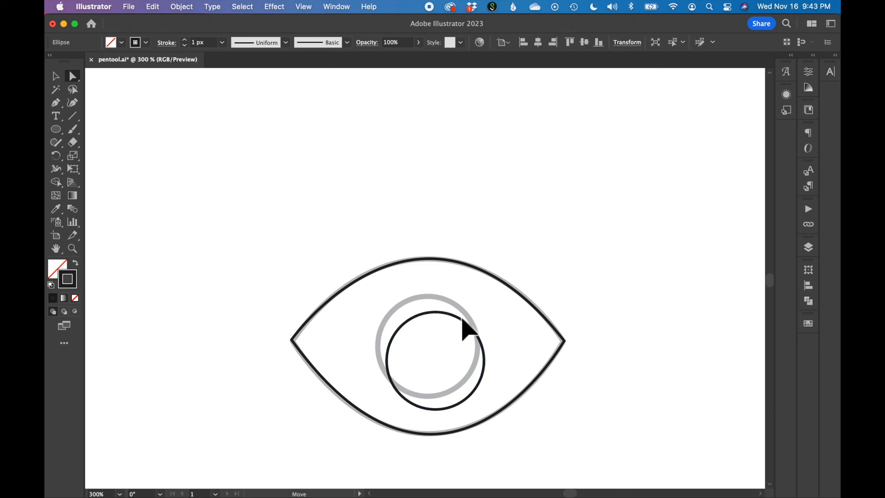
{"action": "left_click_drag", "start_coordinate": [462, 320], "coordinate": [456, 309]}
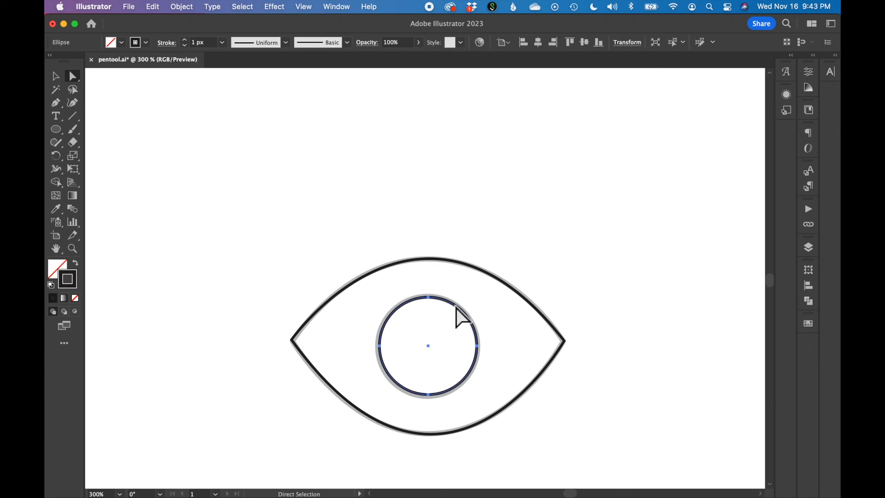
{"action": "left_click", "coordinate": [679, 163]}
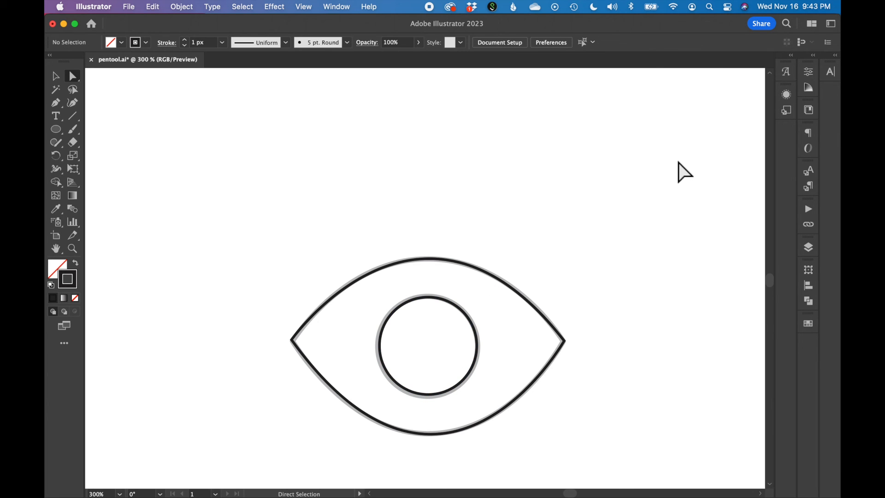
Review all six traced icons together on the whole artboard
{"action": "key", "text": "super+minus"}
{"action": "key", "text": "super+minus"}
{"action": "key", "text": "super+minus"}
{"action": "key", "text": "super+minus"}
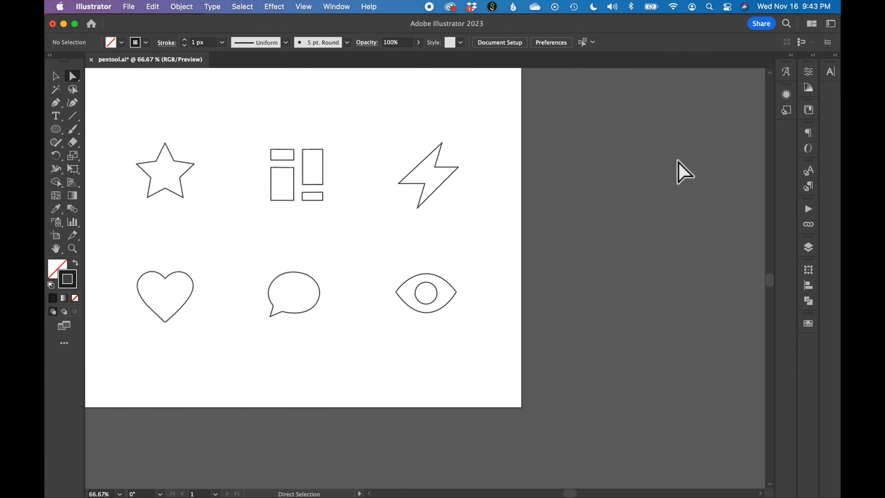
{"action": "scroll", "coordinate": [678, 162], "scroll_direction": "left", "scroll_amount": 5}
{"action": "scroll", "coordinate": [679, 162], "scroll_direction": "up", "scroll_amount": 2}
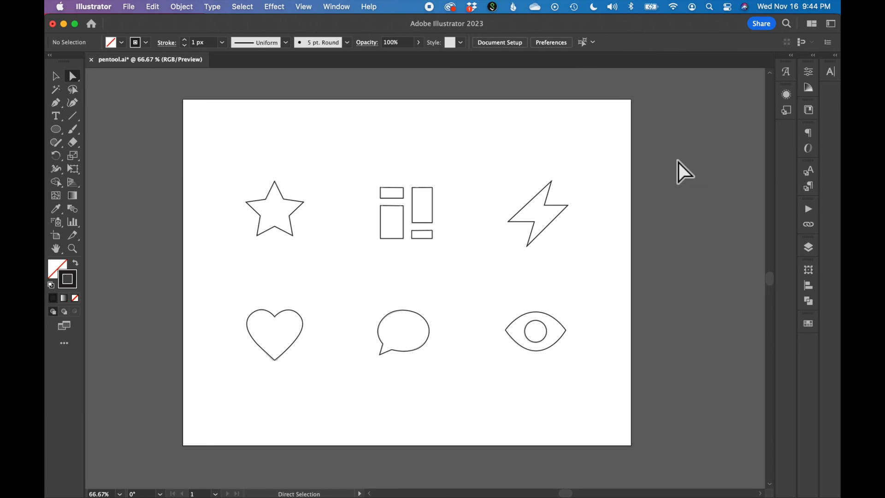